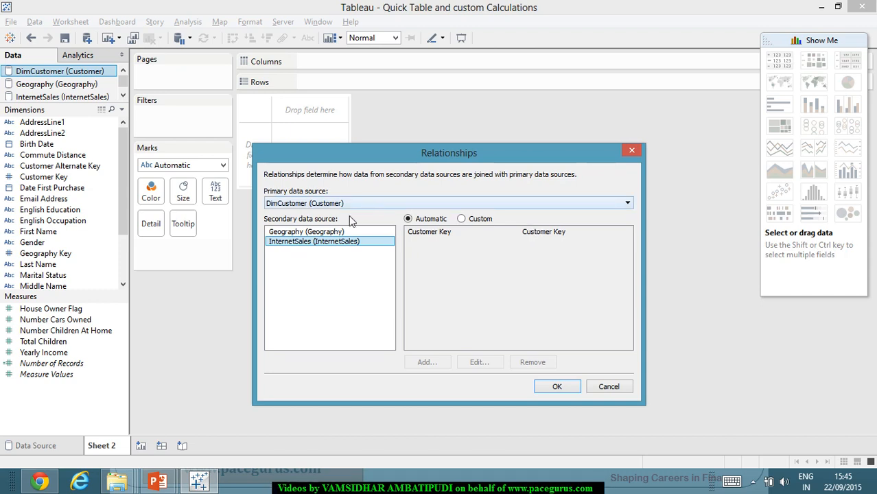
Switch the DimCustomer–Geography relationship to Custom and remove its Geography Key mapping
click(357, 235)
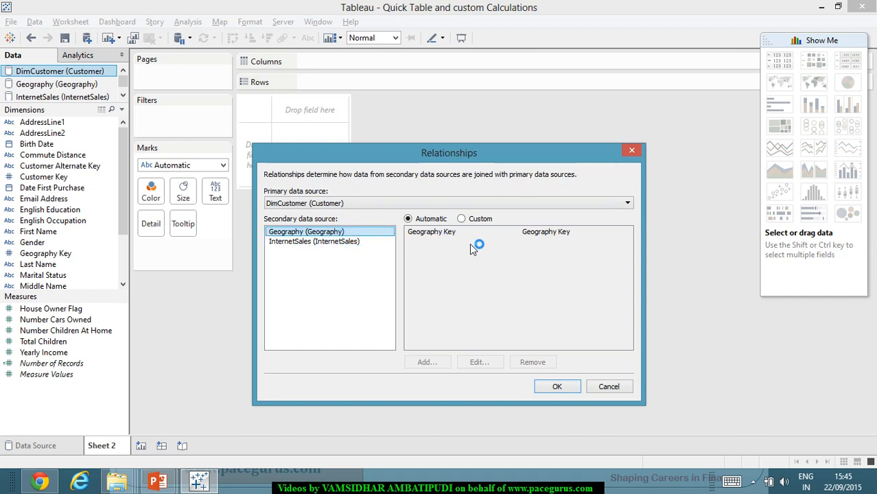
click(461, 218)
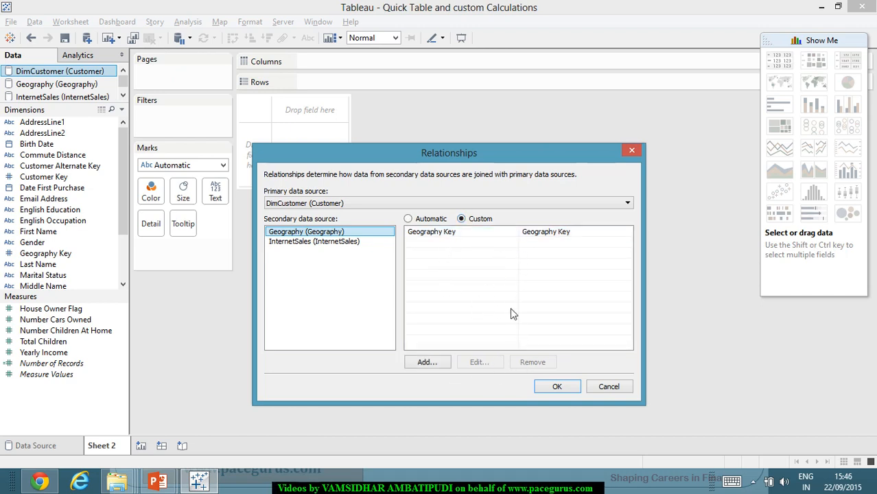
click(534, 233)
click(533, 362)
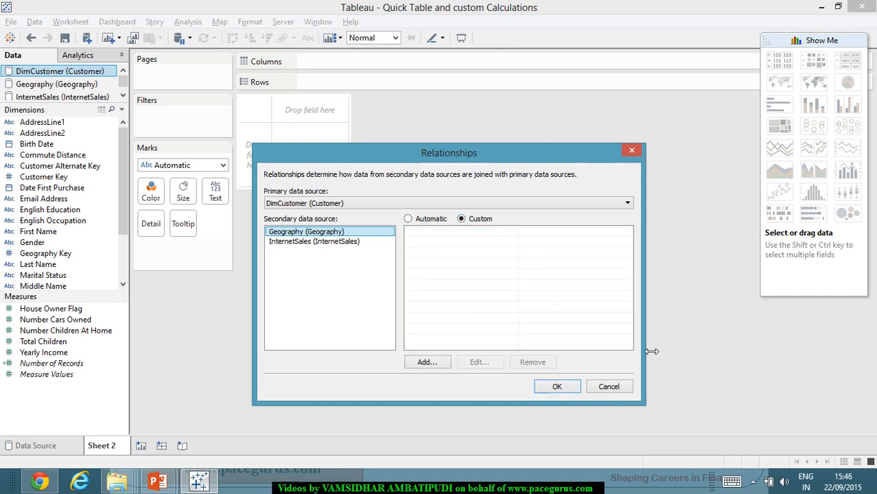
Make Geography the primary data source and add a custom mapping to DimCustomer linking Geography Key to Geography Key
click(369, 206)
click(348, 220)
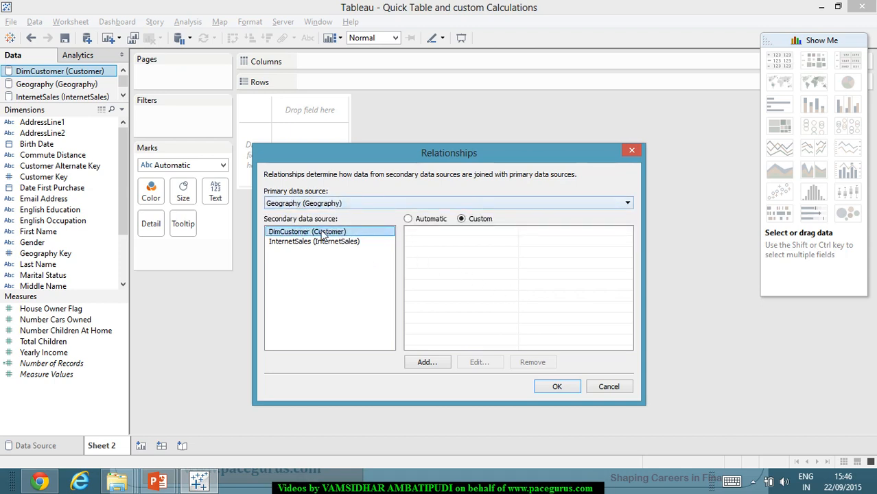
click(431, 363)
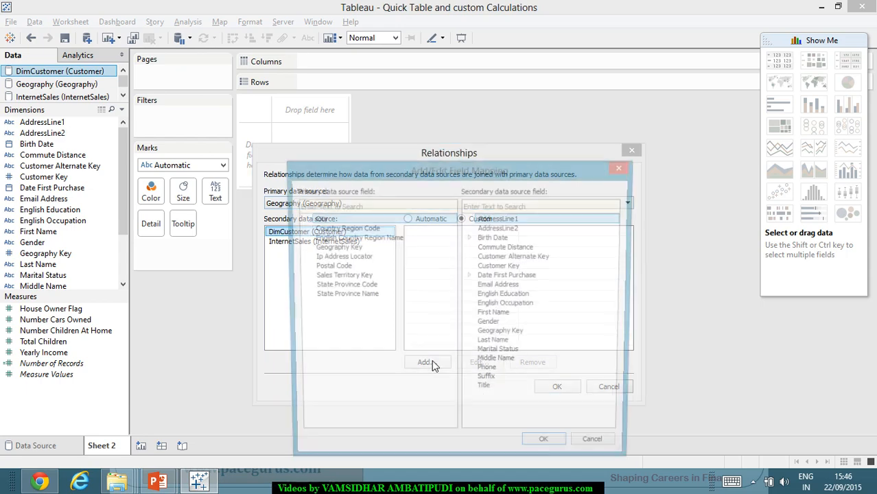
click(353, 247)
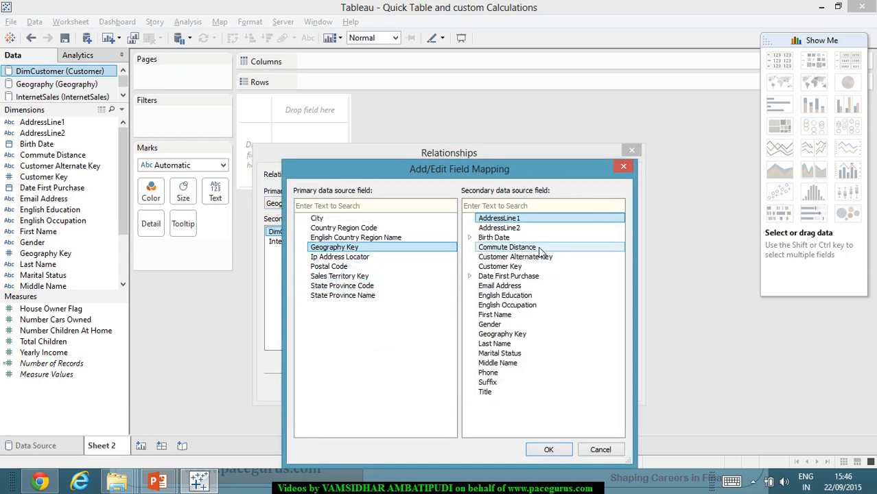
click(539, 335)
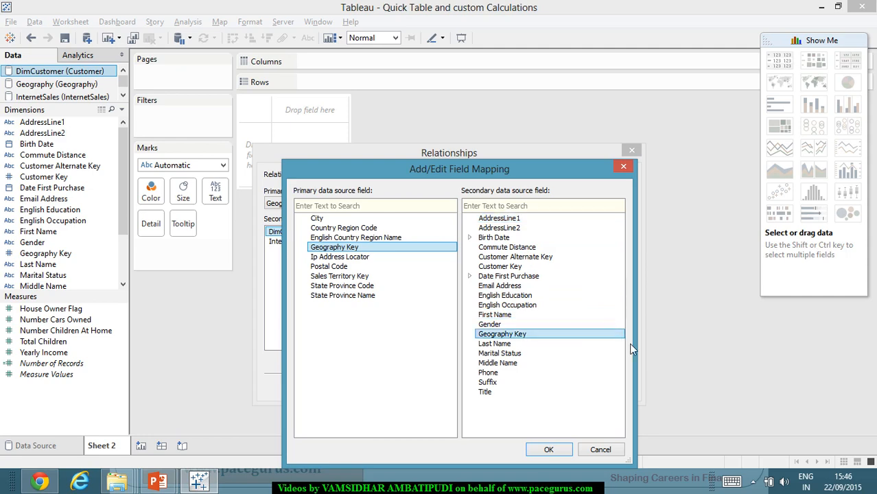
click(558, 453)
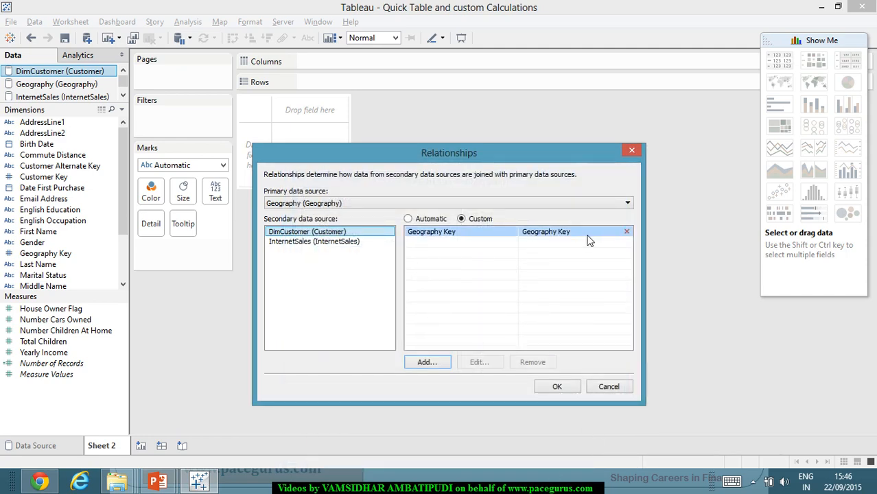
Switch the Geography–InternetSales relationship to Custom, remove its Sales Territory Key mapping, and apply the relationship changes
click(363, 241)
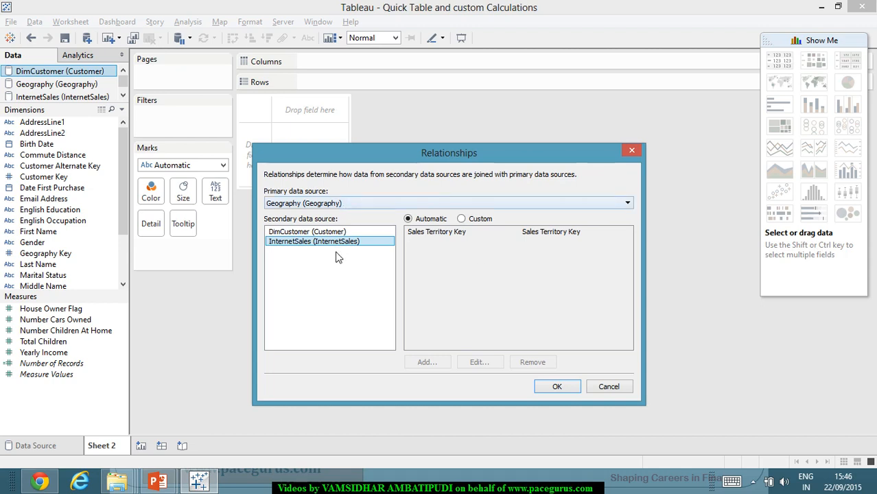
click(461, 219)
click(466, 231)
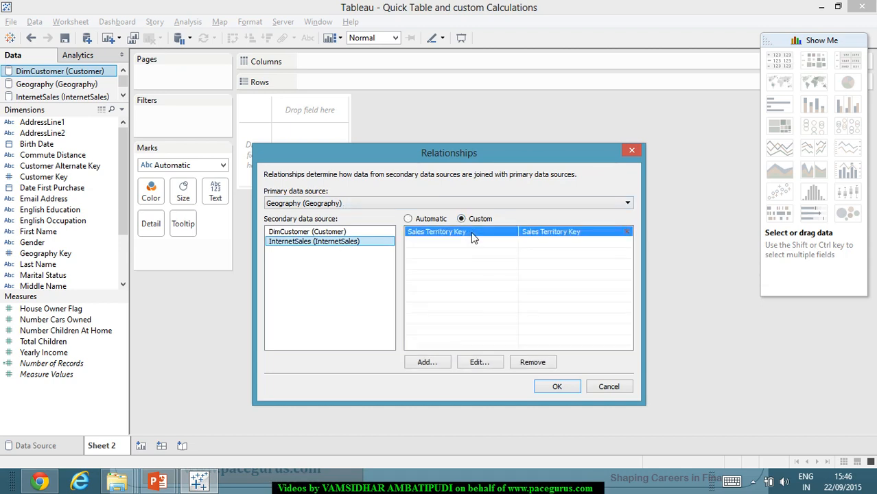
click(521, 364)
click(343, 232)
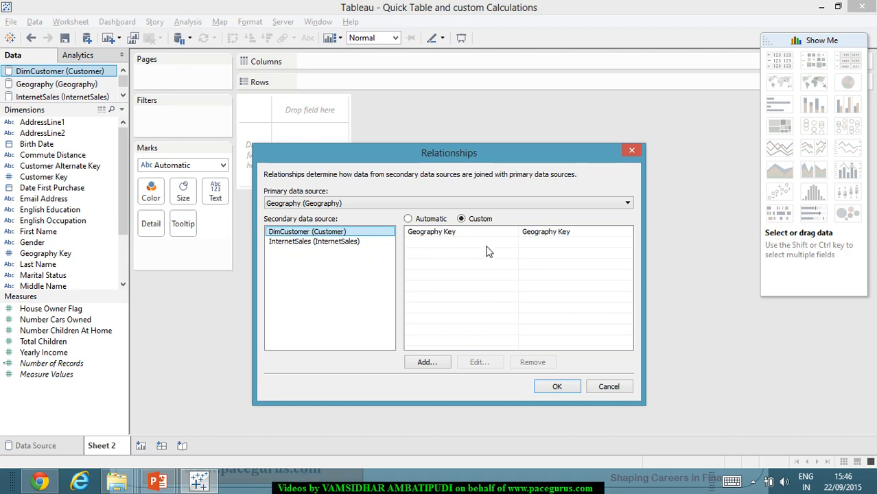
click(558, 387)
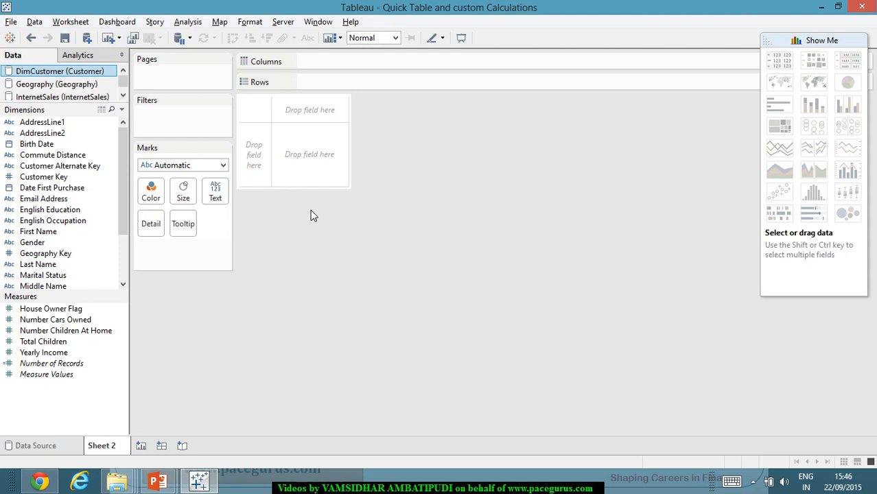
Build a text table showing Sales Amount from InternetSales by English Country Region Name from Geography
click(56, 84)
drag(65, 144, 274, 192)
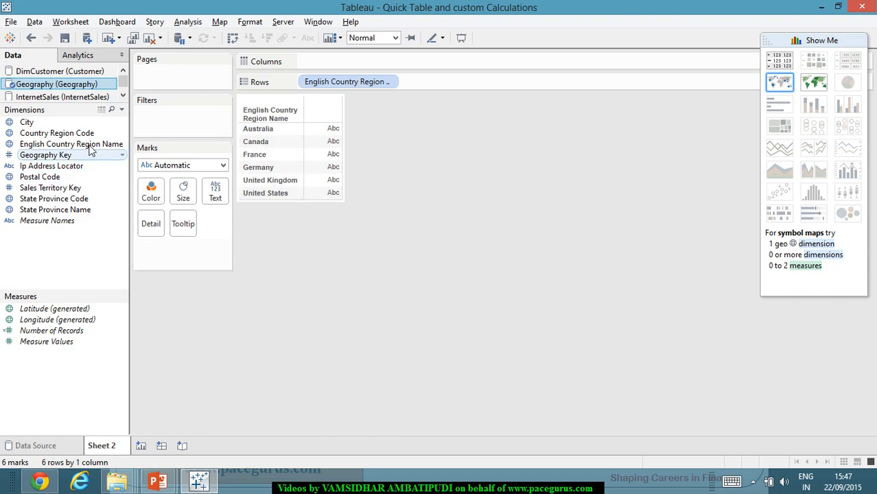
click(82, 97)
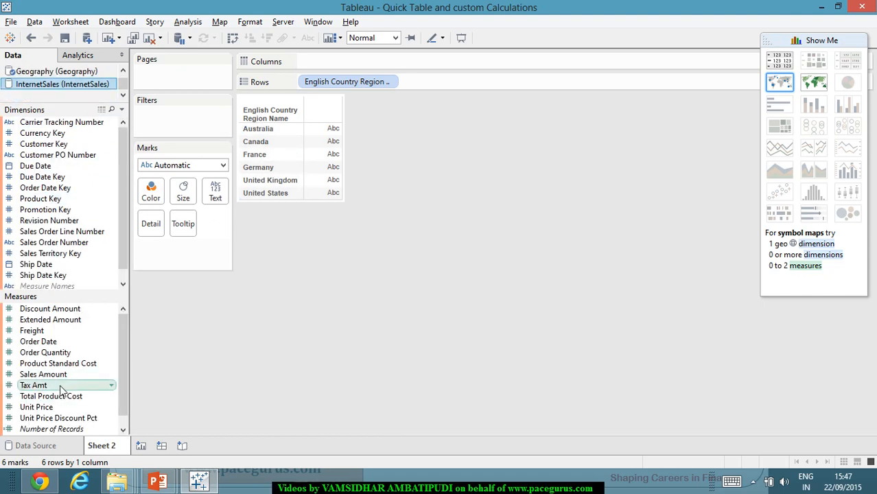
drag(51, 374, 325, 192)
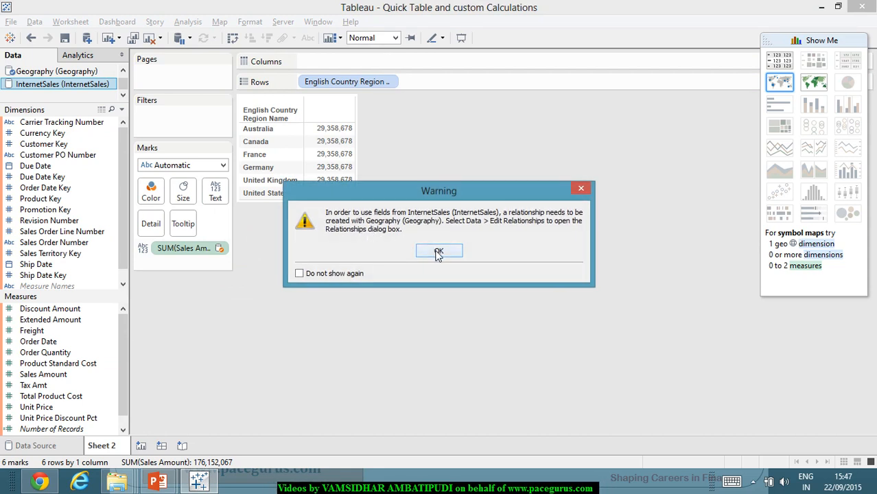
click(439, 252)
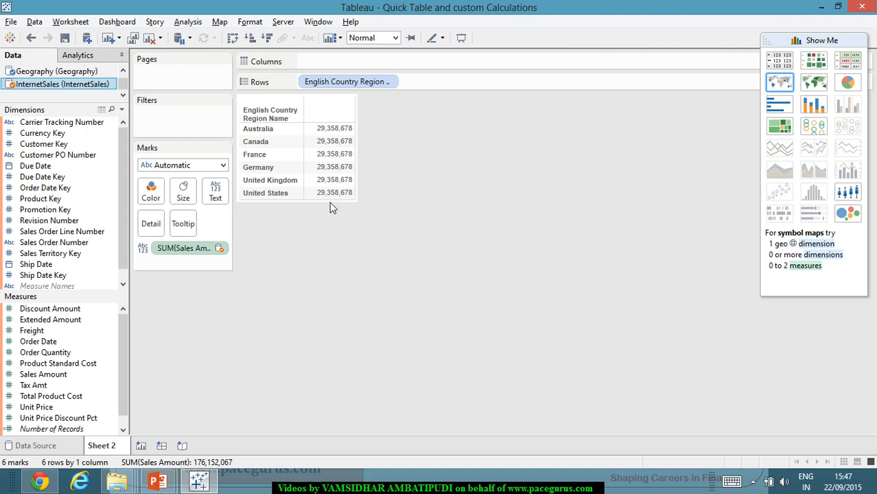
scroll(110, 232, down, 1)
scroll(110, 233, up, 1)
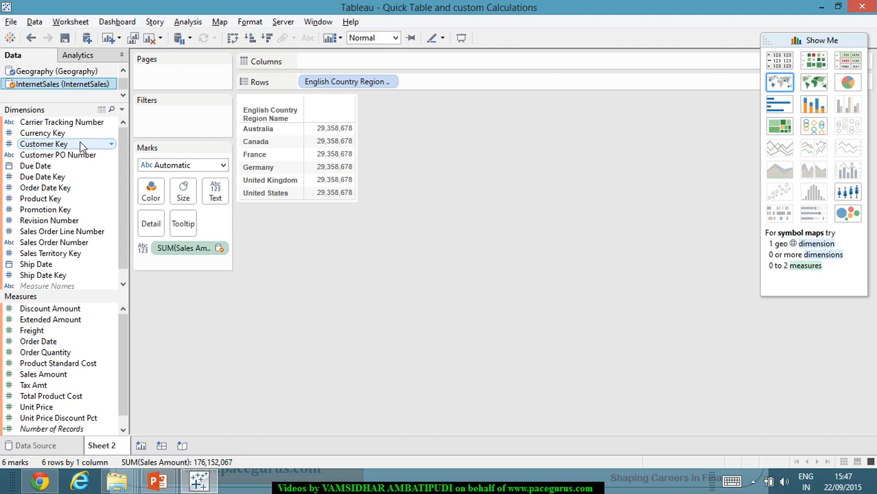
Activate the Geography Key blending link in the DimCustomer data source
drag(120, 81, 121, 68)
click(75, 72)
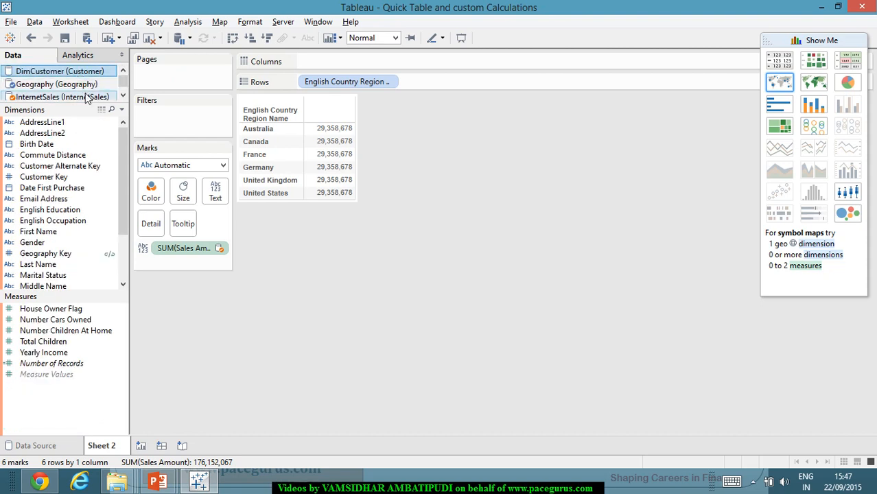
click(107, 254)
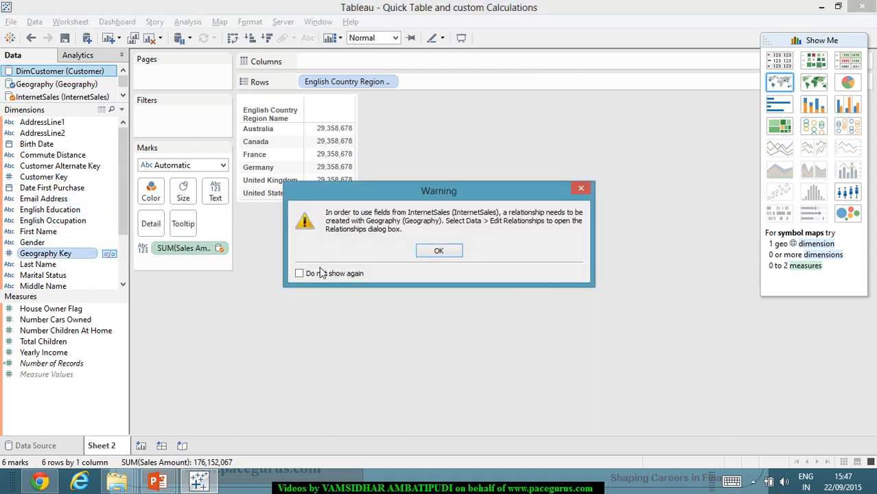
click(438, 252)
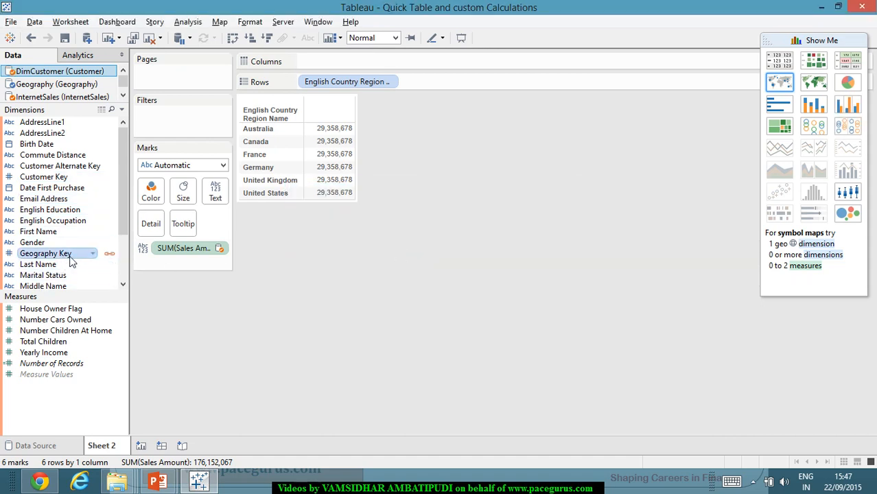
Compare the fields of InternetSales, Geography and DimCustomer to check which keys can link them
click(72, 98)
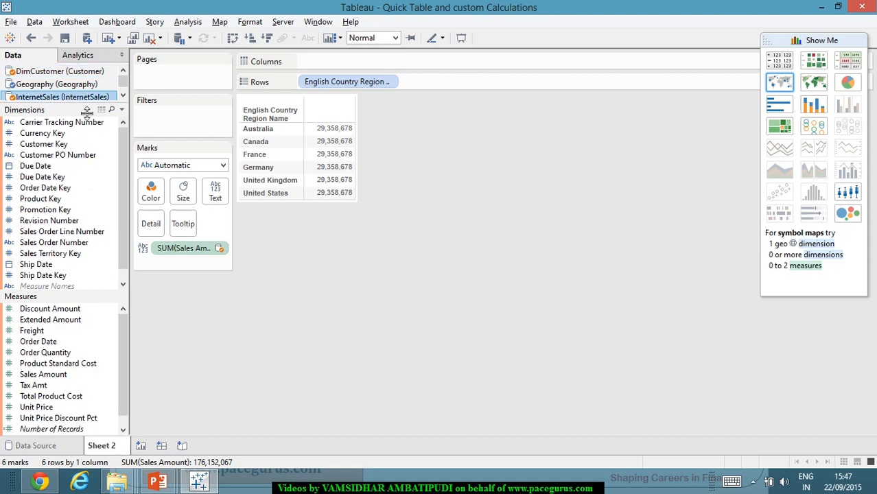
scroll(99, 165, down, 1)
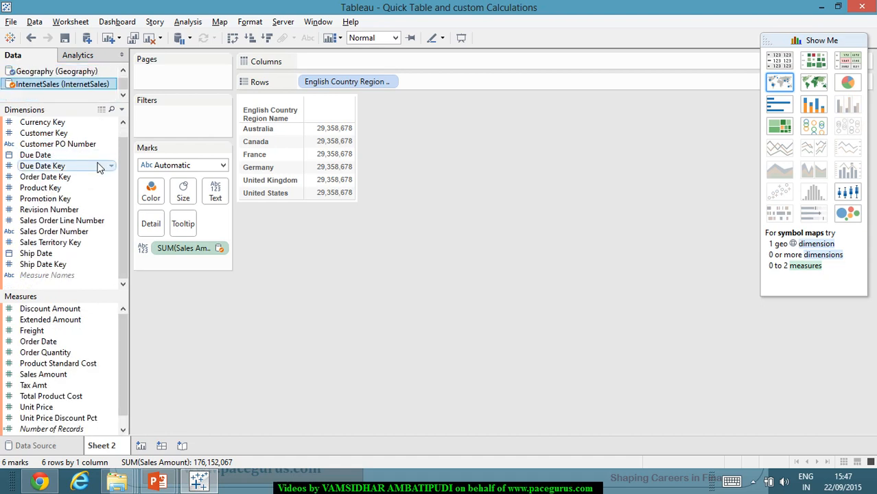
scroll(98, 166, up, 1)
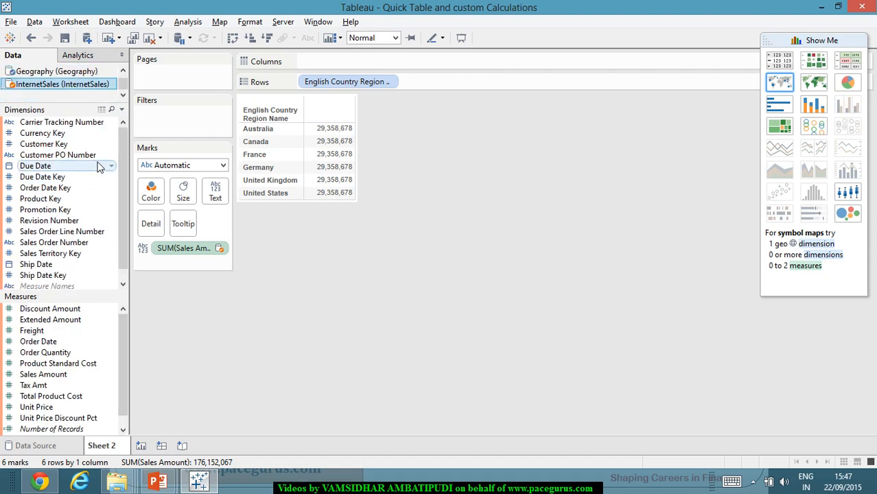
click(85, 144)
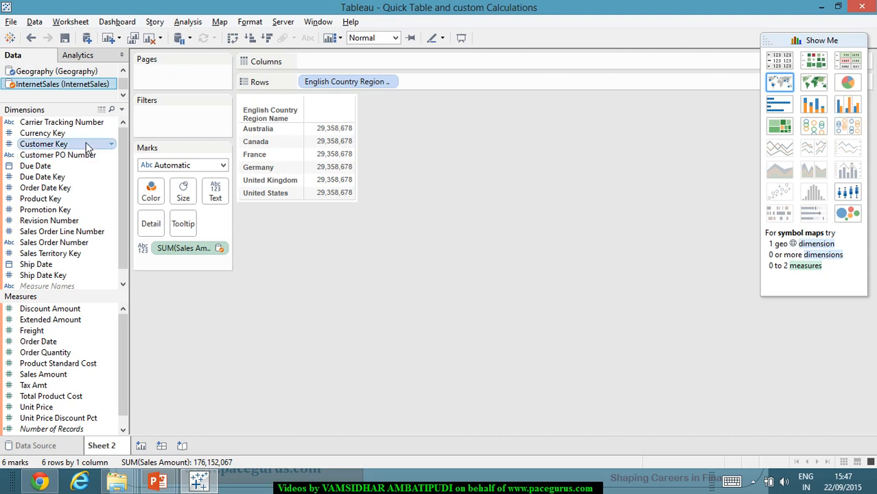
click(88, 72)
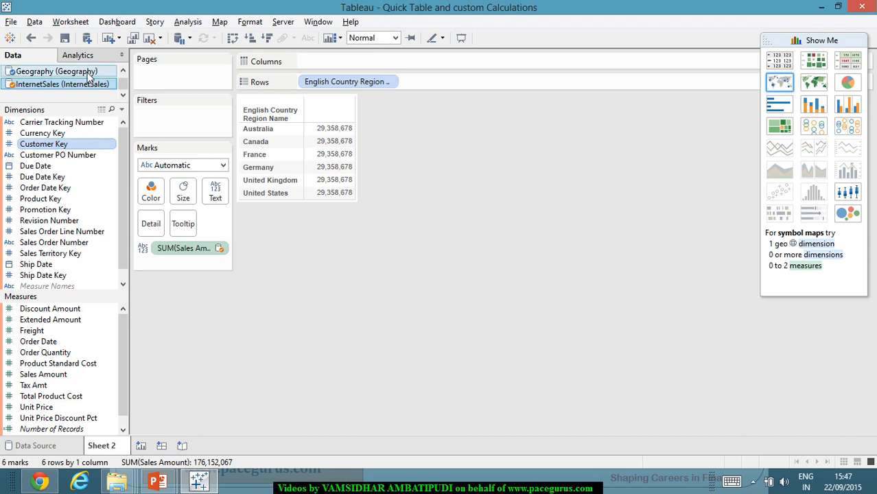
scroll(88, 74, up, 1)
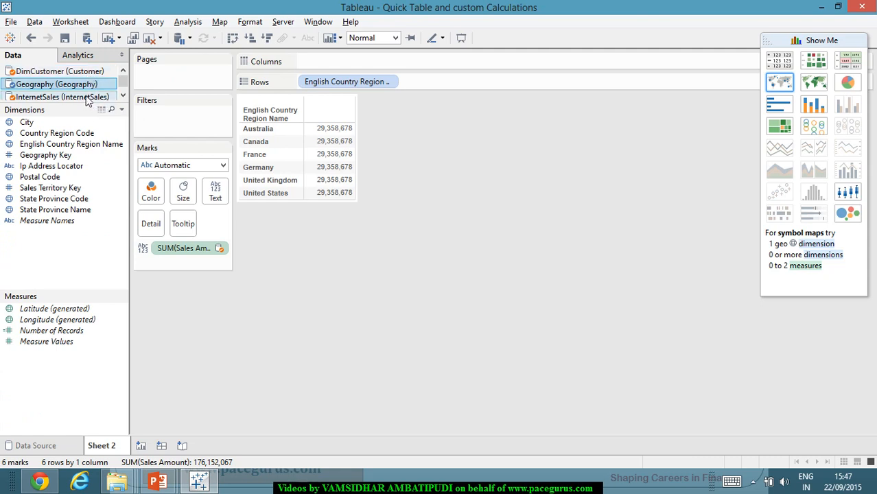
click(88, 97)
scroll(86, 95, down, 1)
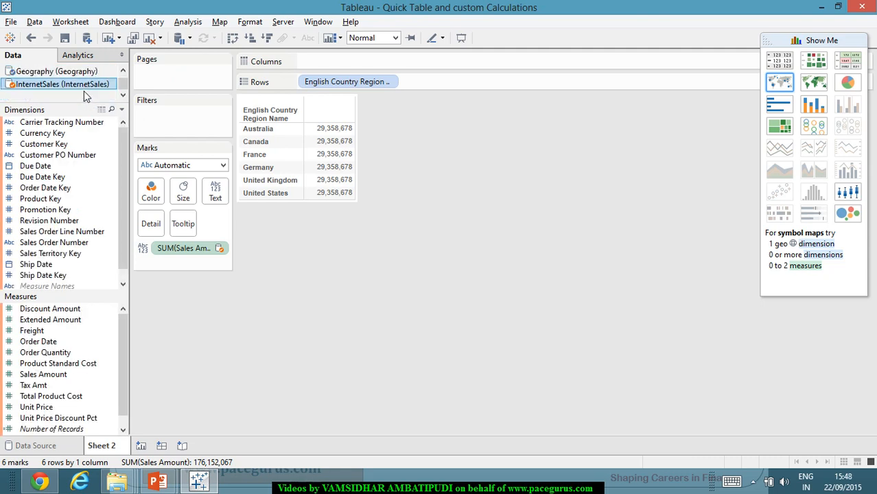
click(77, 71)
scroll(78, 72, up, 1)
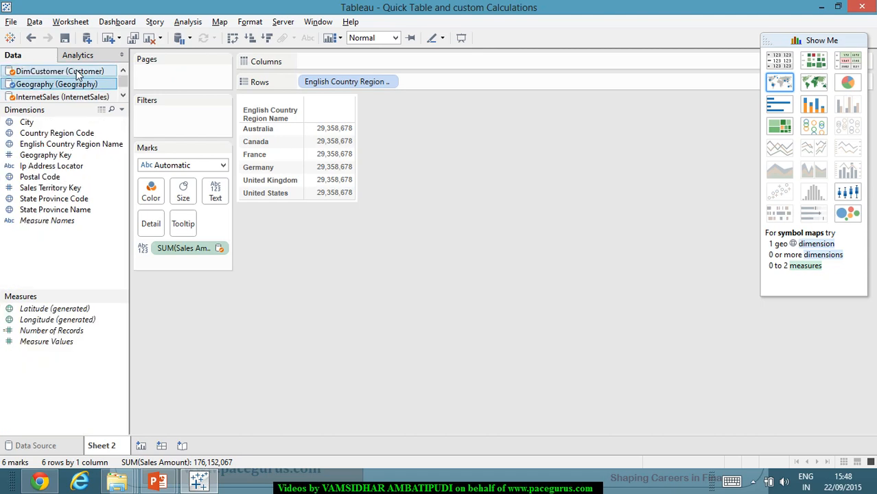
click(78, 72)
Edit the relationships with DimCustomer as primary, remove the custom Geography Key mapping to Geography, and apply the change
click(34, 22)
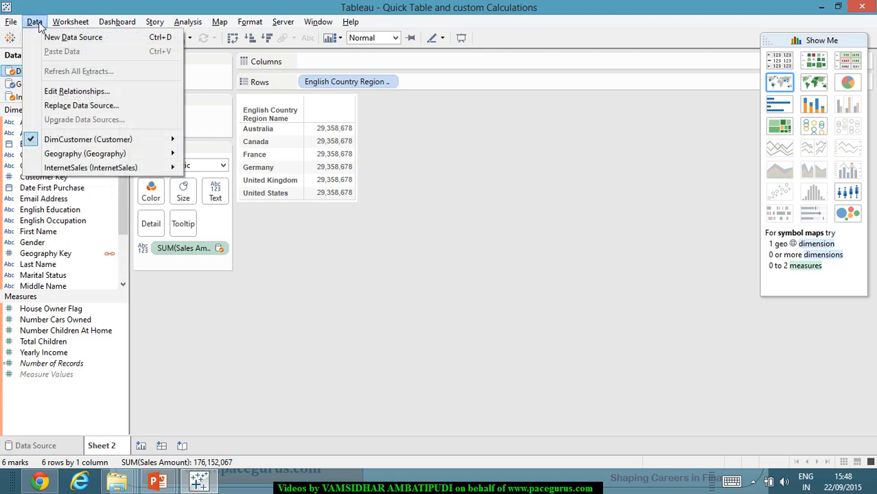
click(69, 89)
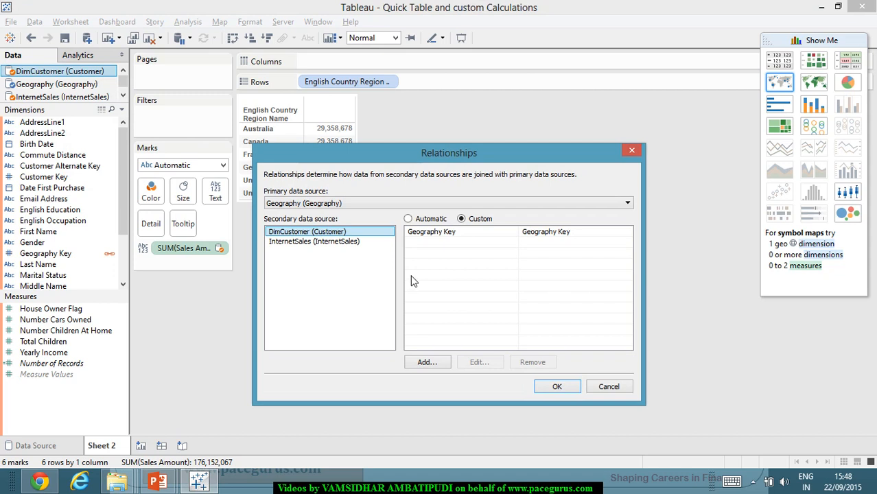
click(364, 204)
click(363, 215)
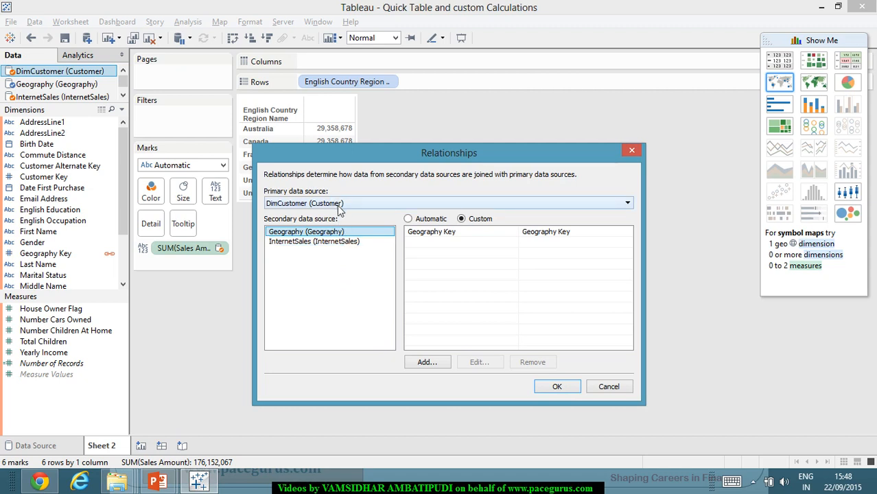
click(475, 236)
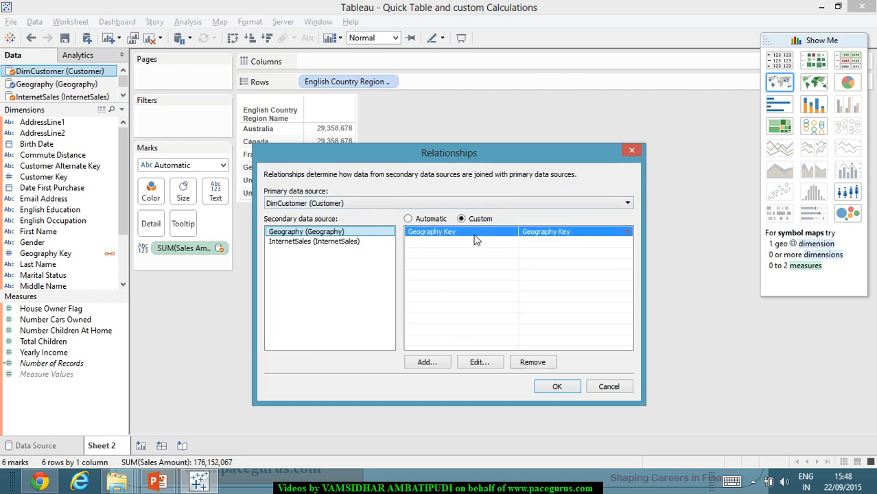
click(538, 366)
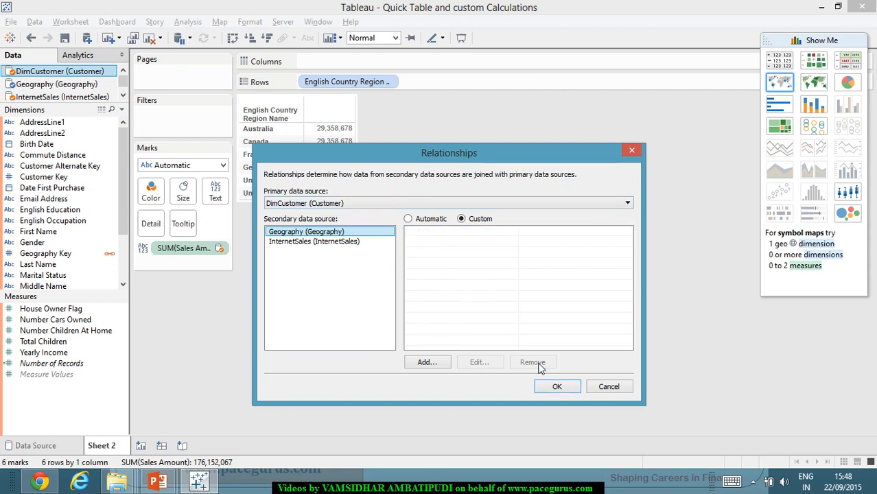
click(341, 241)
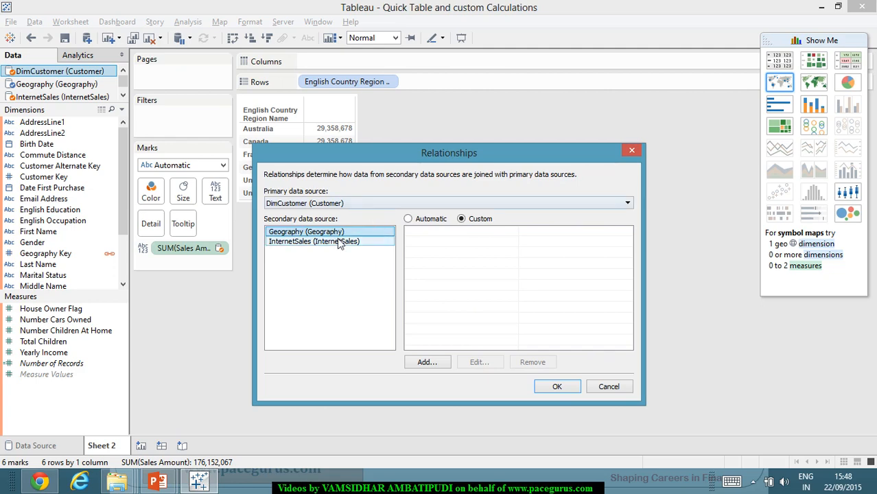
click(559, 387)
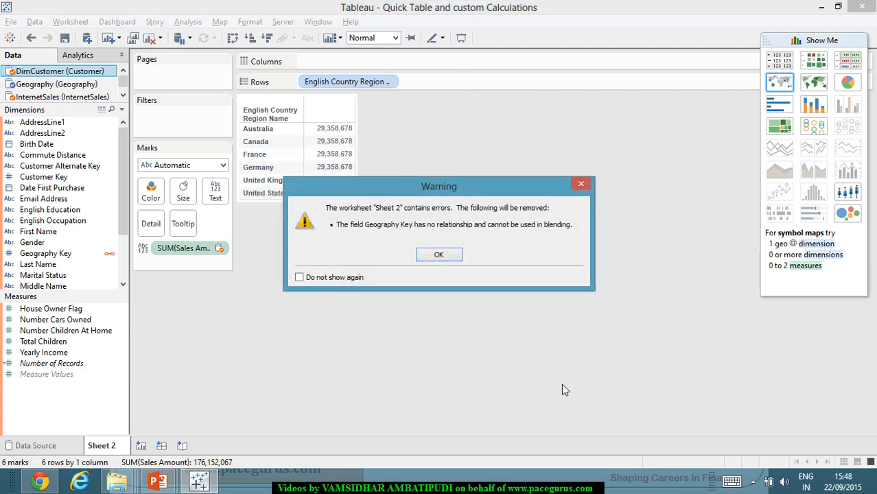
Dismiss the blending warnings and review the fields of the Geography, InternetSales and DimCustomer data sources
click(446, 255)
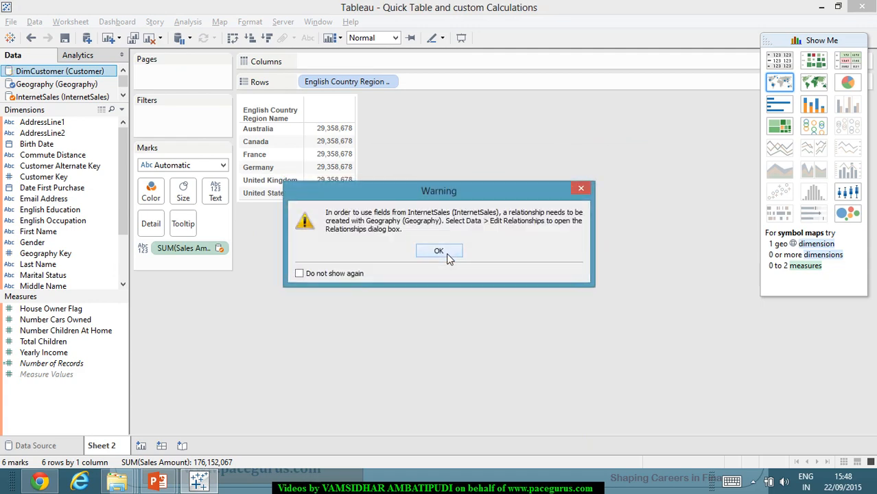
click(446, 255)
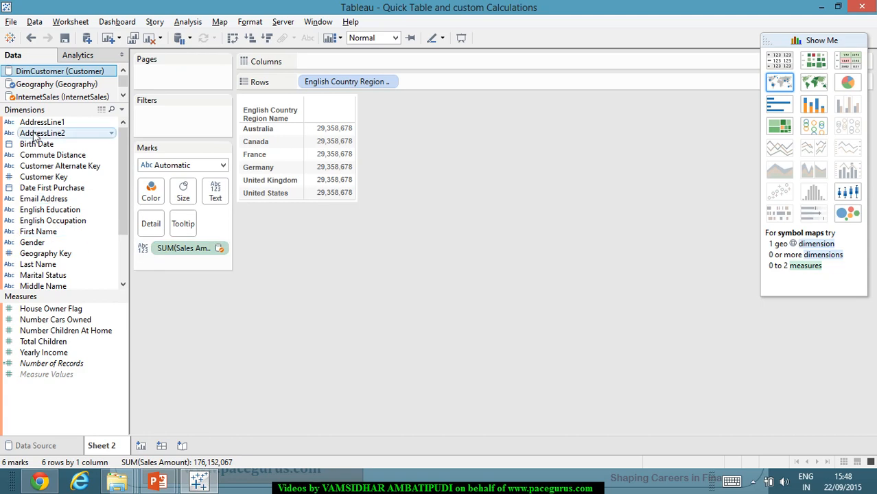
click(48, 86)
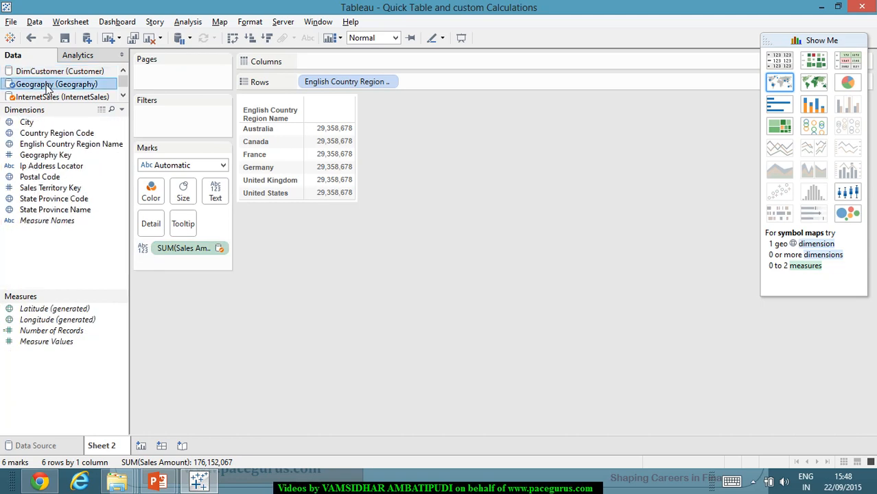
right_click(58, 98)
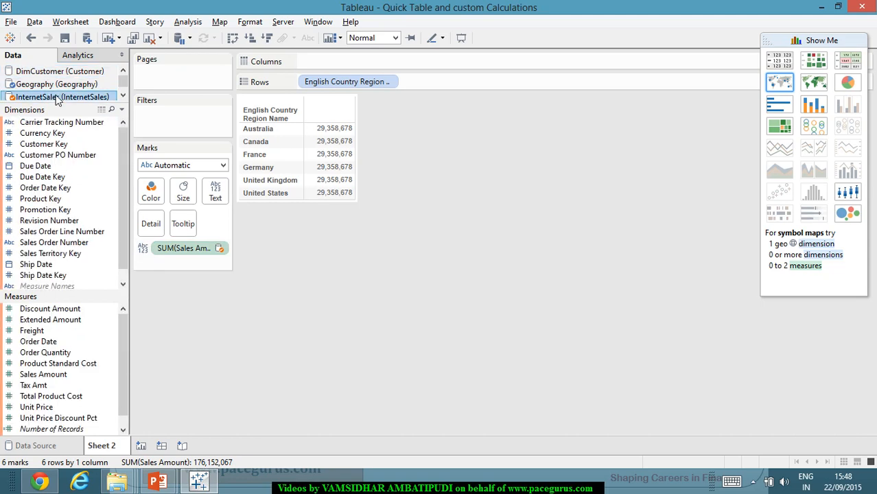
click(367, 242)
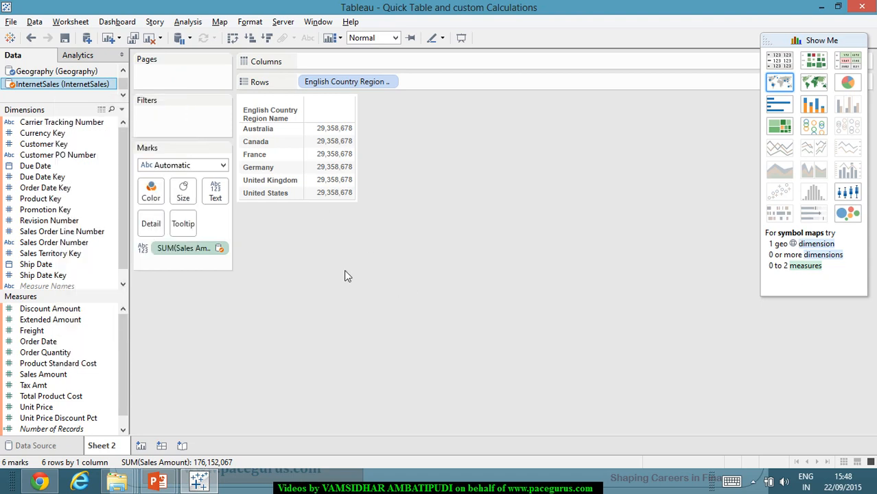
scroll(58, 69, up, 1)
click(70, 74)
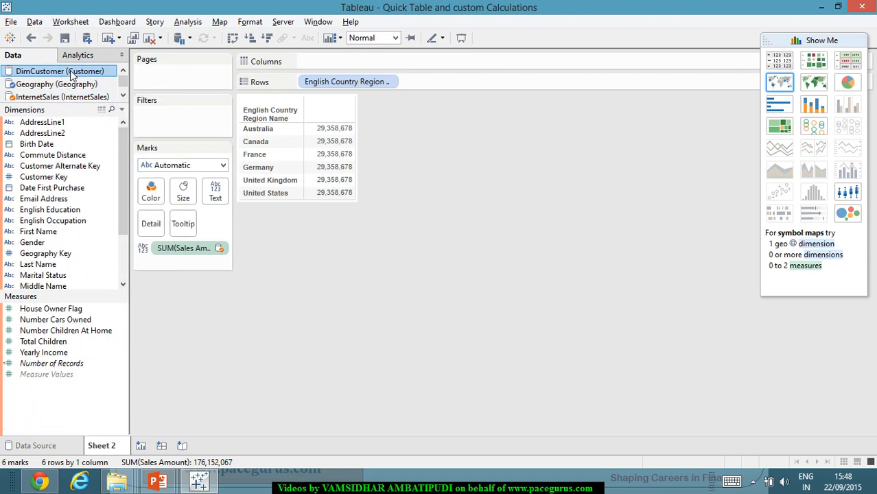
With DimCustomer as the primary data source, check the relationship mappings to Geography and InternetSales
click(34, 21)
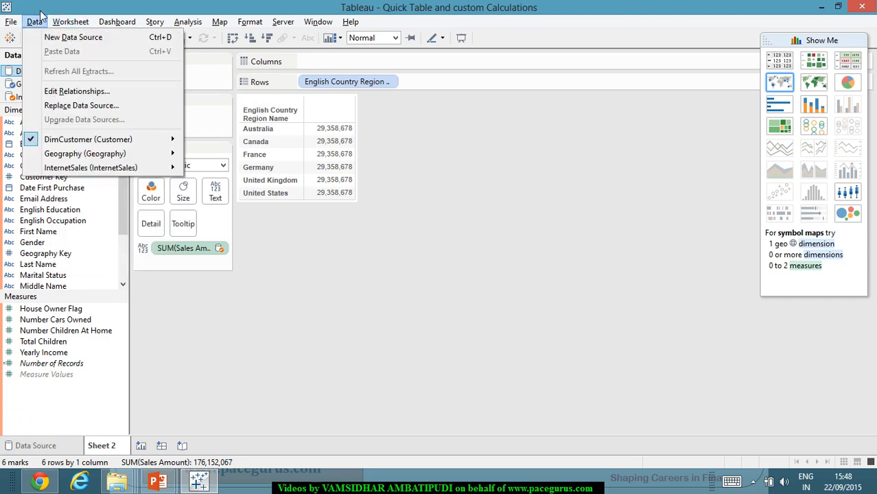
click(93, 90)
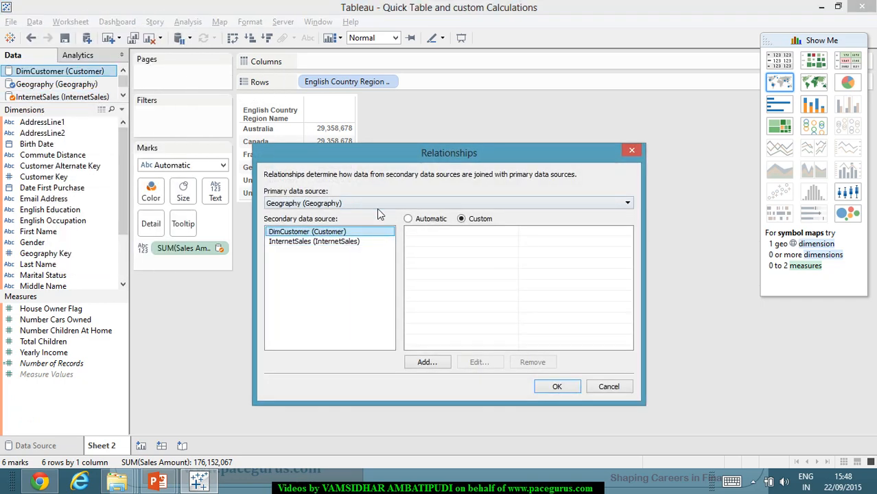
click(377, 204)
click(366, 215)
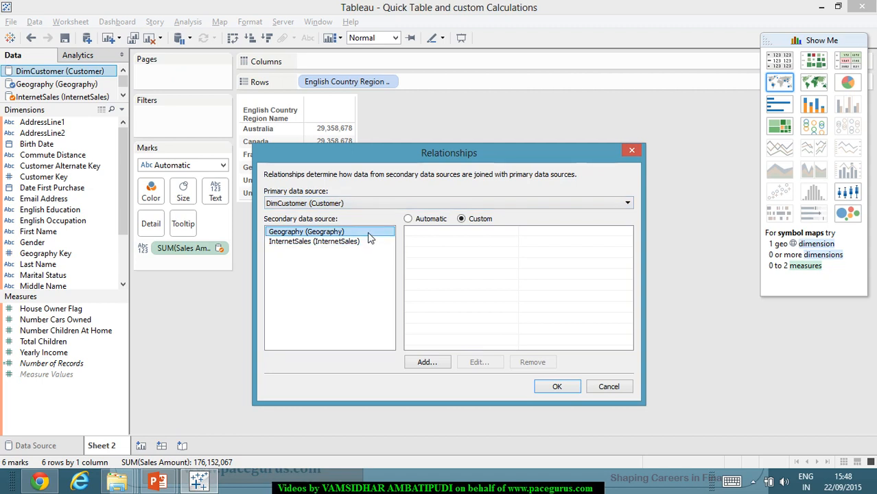
click(368, 241)
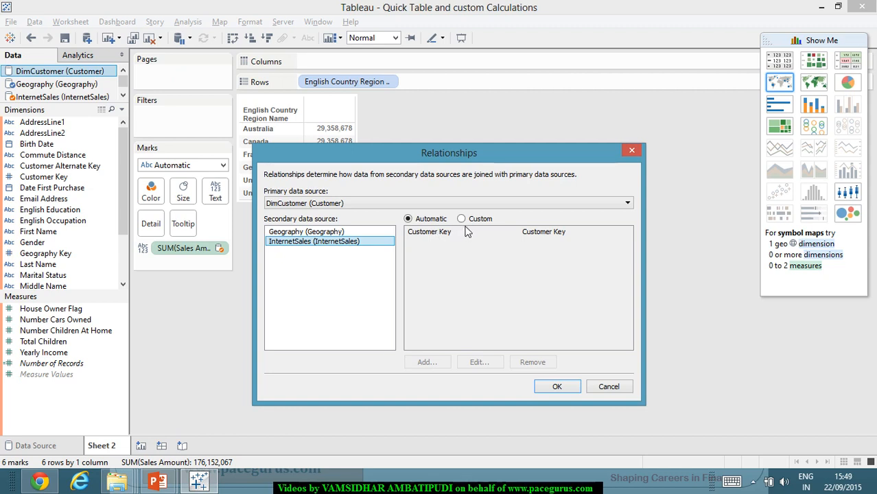
click(558, 387)
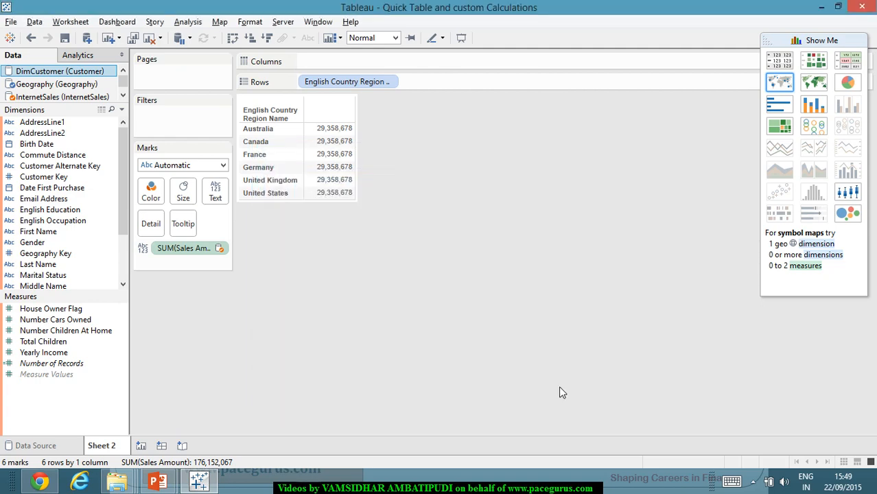
Add a custom relationship mapping Geography Key in primary Geography to Geography Key in secondary DimCustomer, and apply it
click(58, 100)
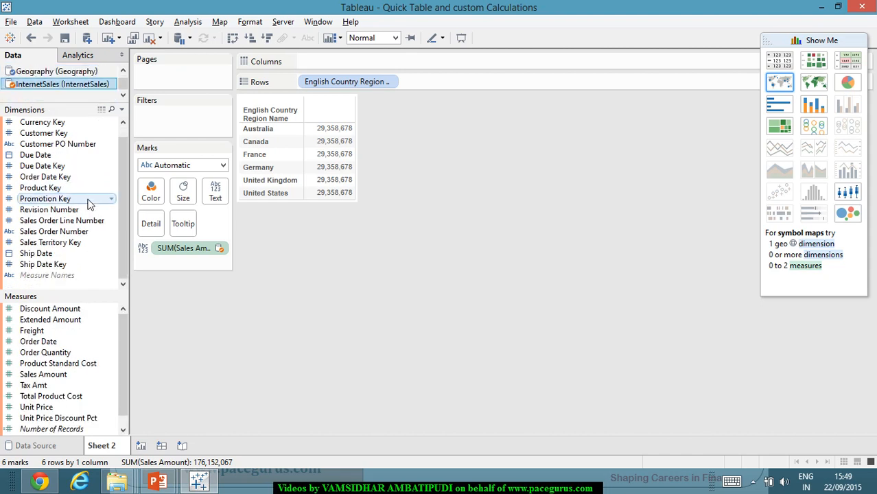
scroll(89, 201, up, 1)
scroll(57, 85, up, 1)
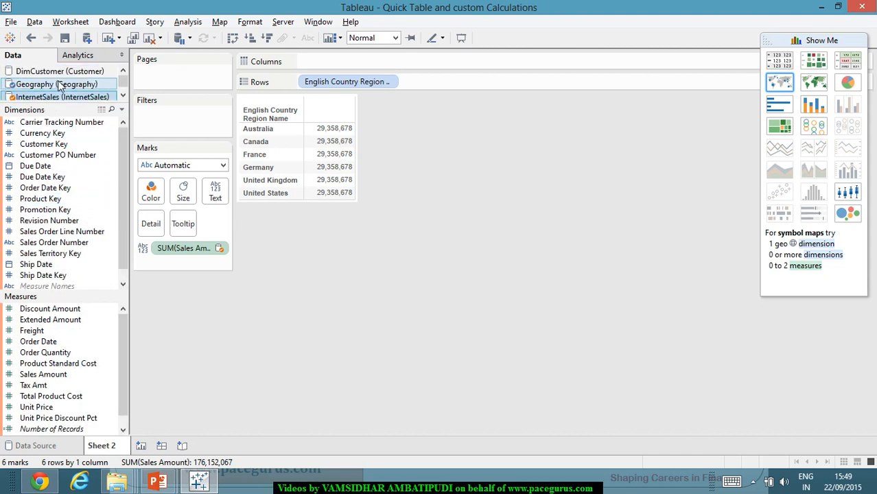
click(77, 85)
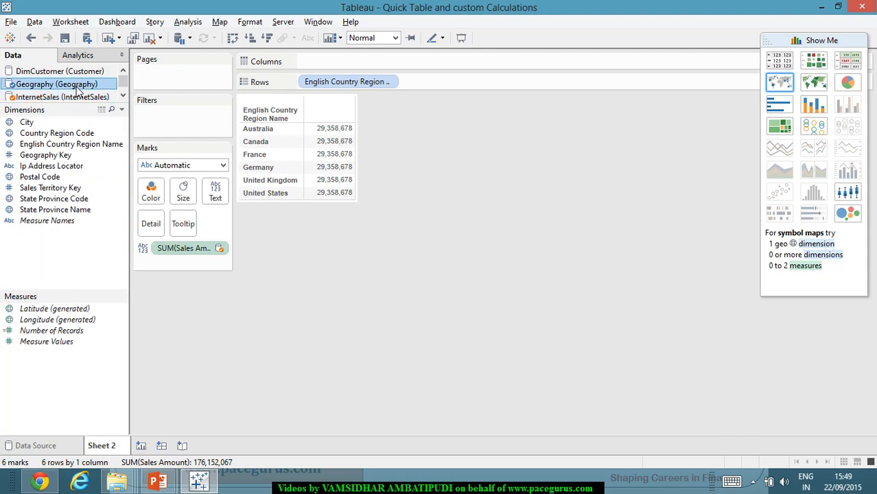
click(36, 26)
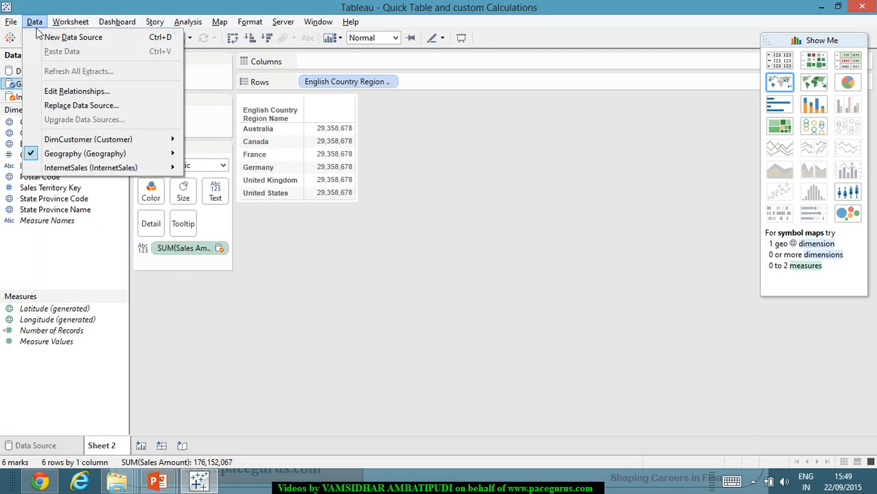
click(60, 90)
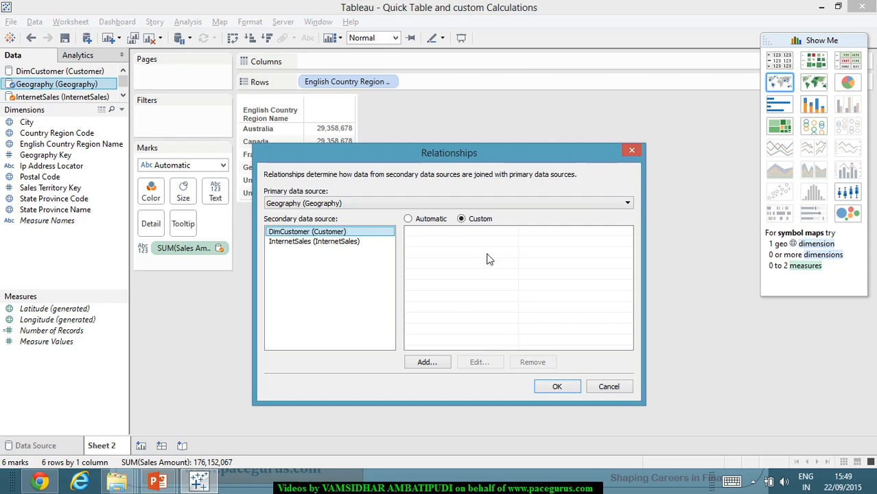
click(432, 360)
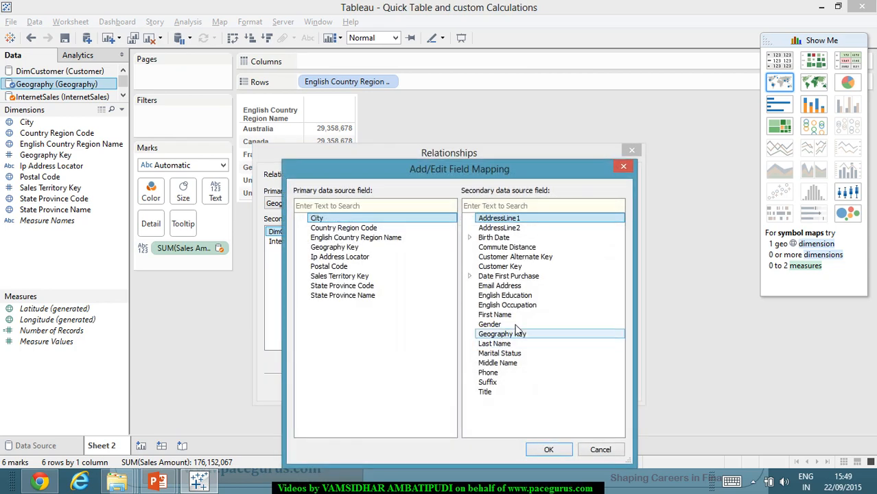
click(357, 248)
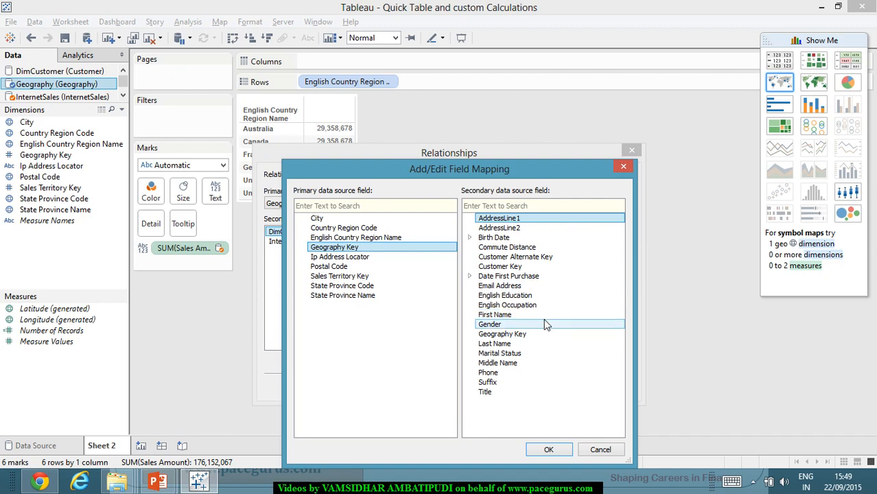
click(541, 334)
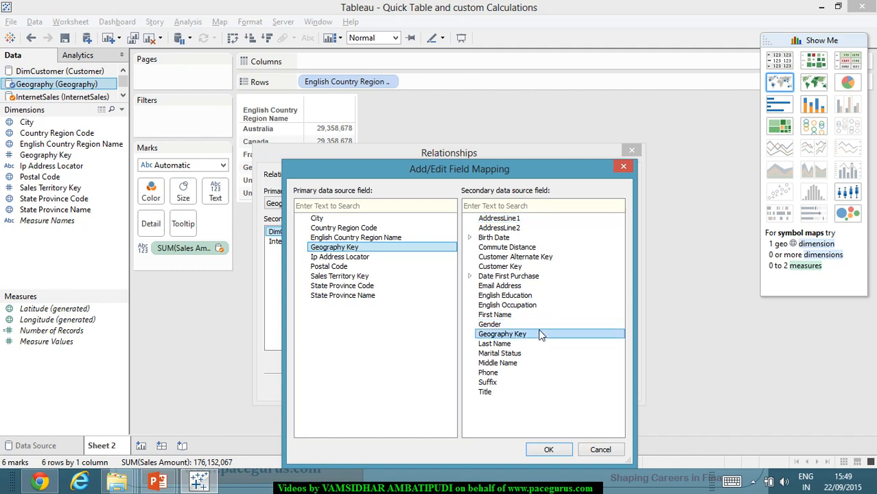
click(549, 449)
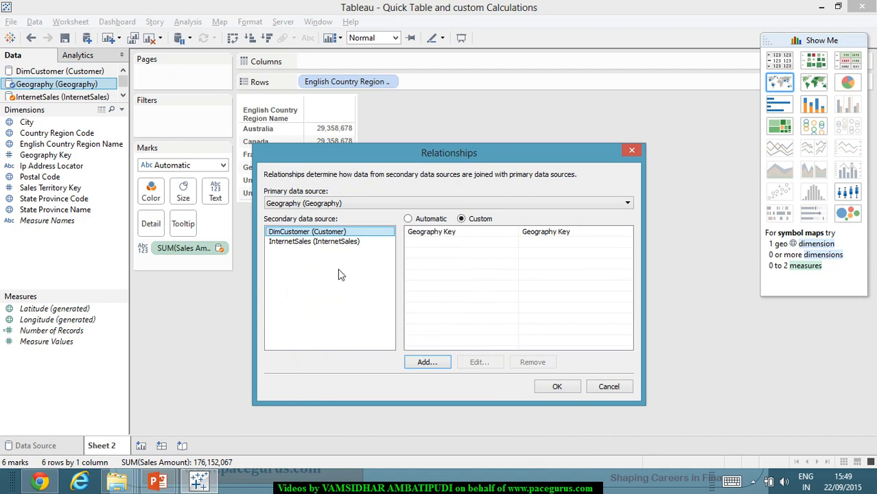
click(337, 246)
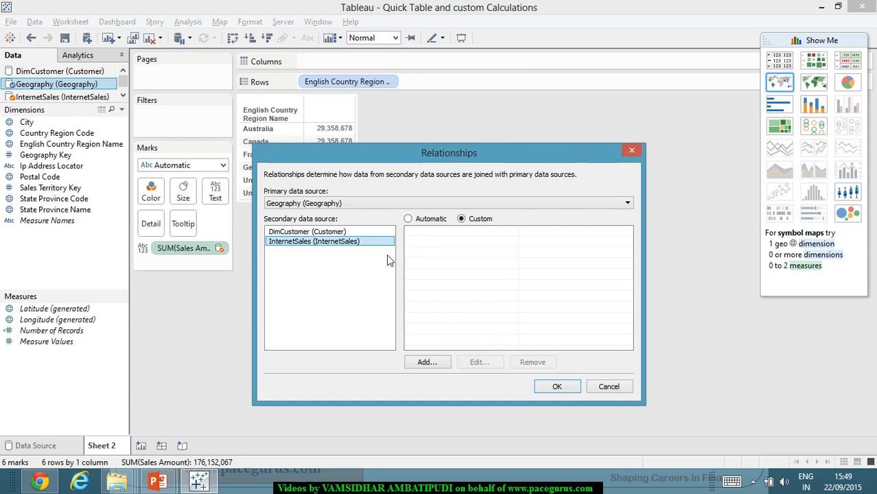
click(558, 387)
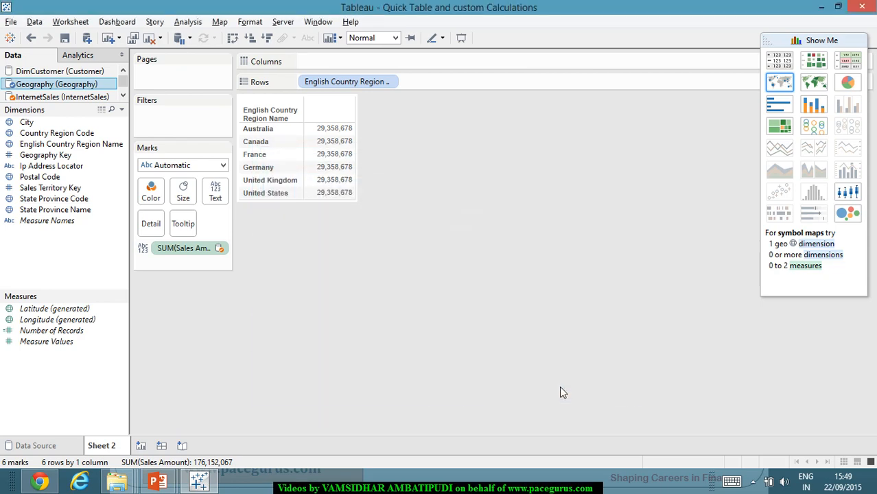
Activate the Geography Key blending link in DimCustomer and dismiss the warning
click(52, 71)
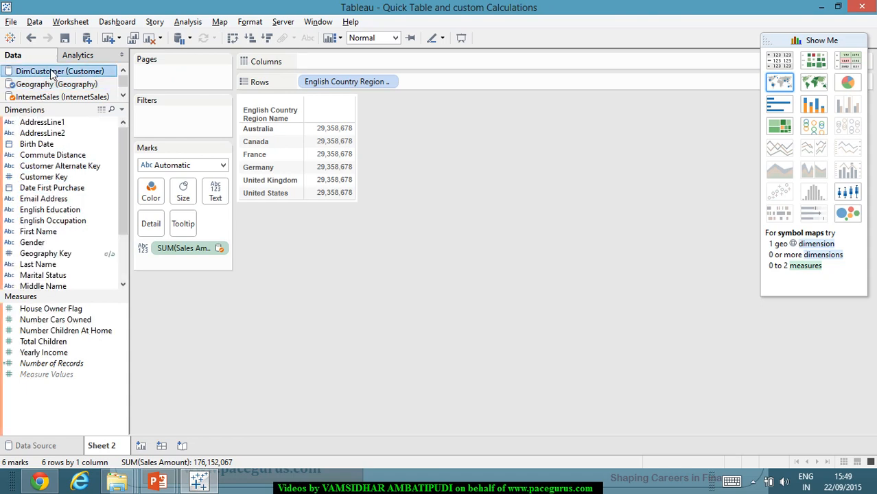
double_click(113, 255)
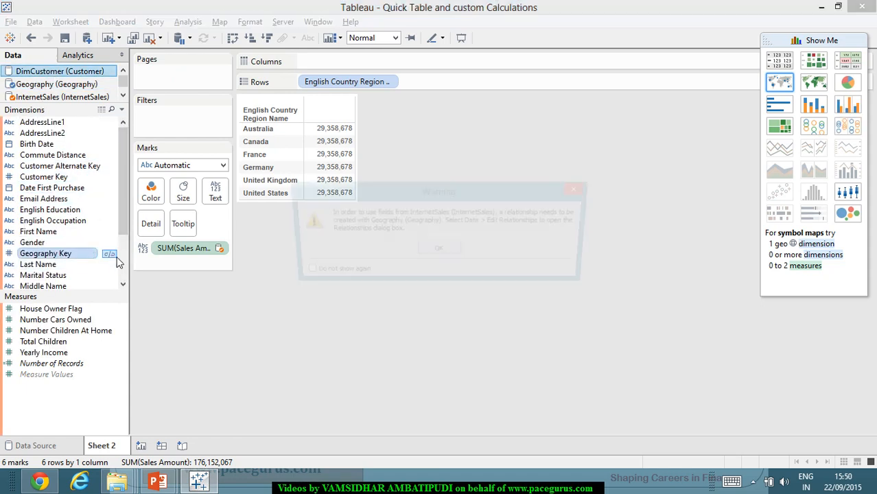
click(438, 252)
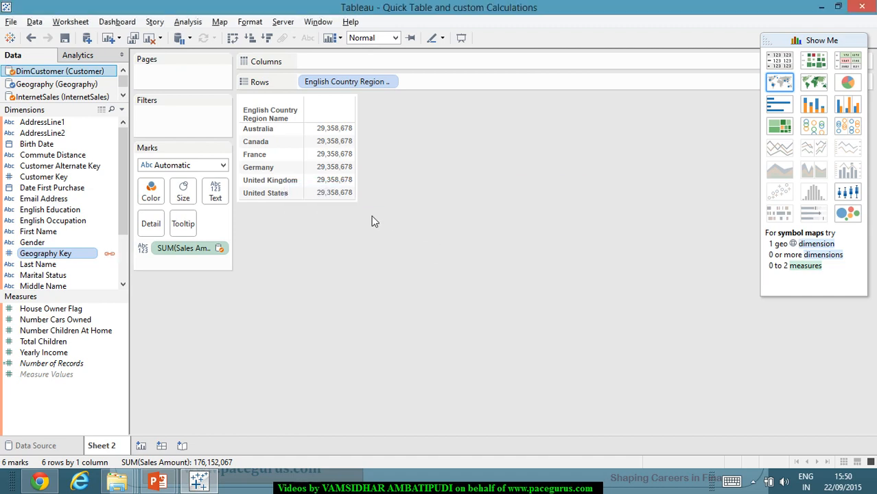
Remove the Sales Amount measure from the text table, and compare the fields of InternetSales and Geography
mouse_move(337, 152)
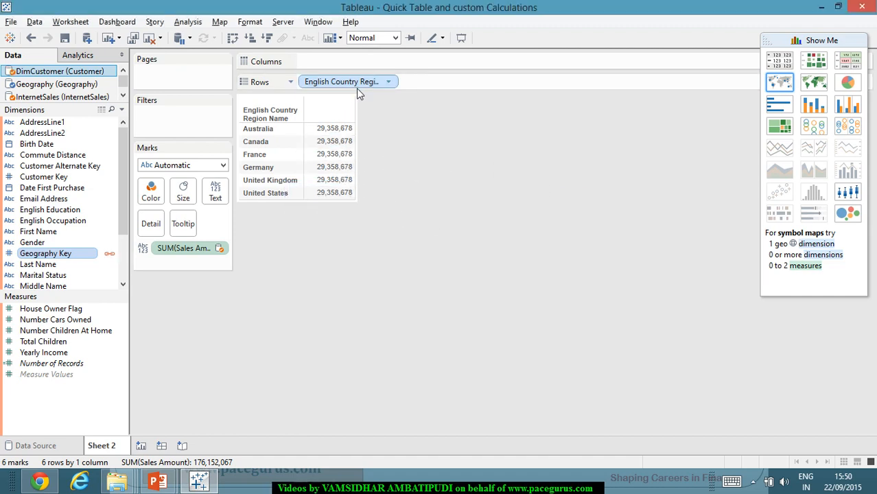
drag(202, 252, 113, 320)
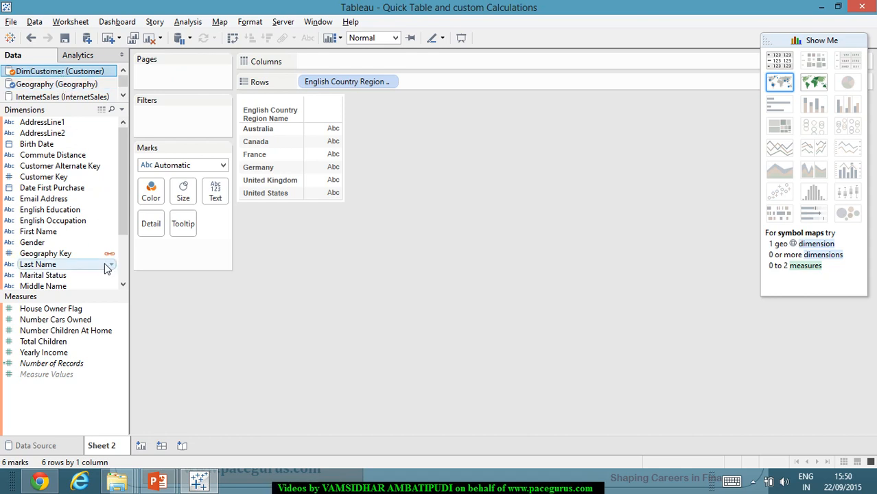
click(68, 99)
scroll(68, 98, down, 1)
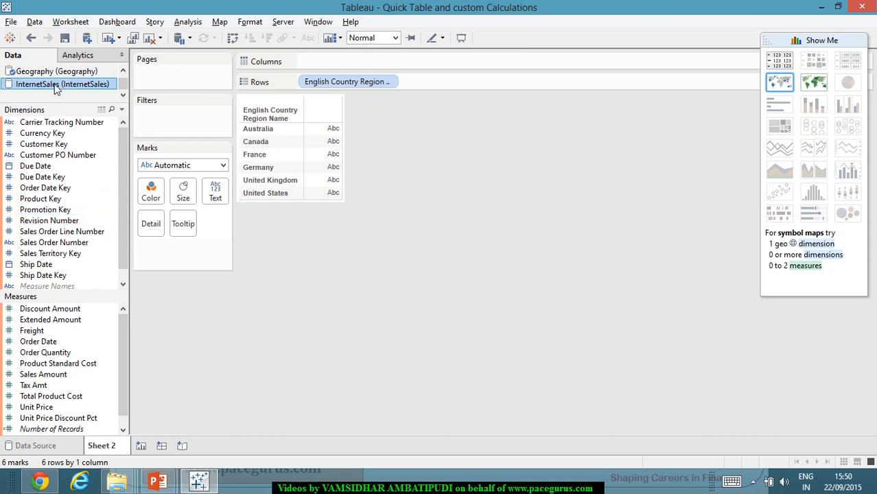
click(68, 71)
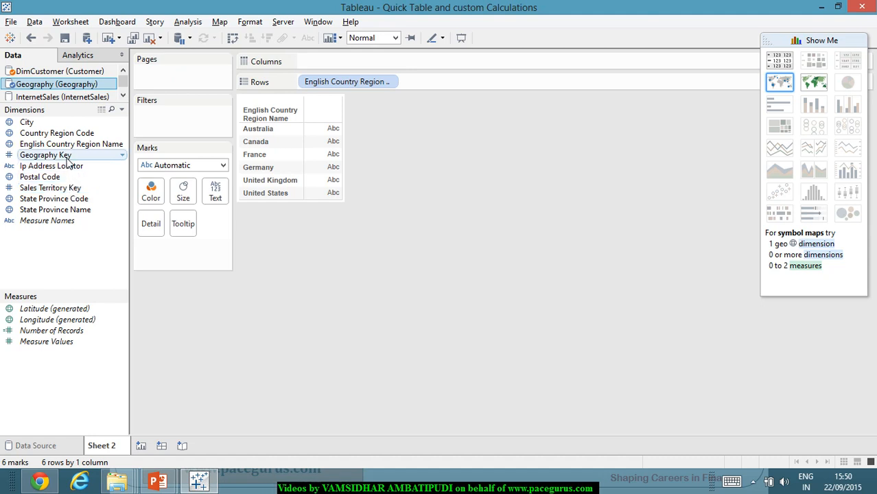
click(66, 97)
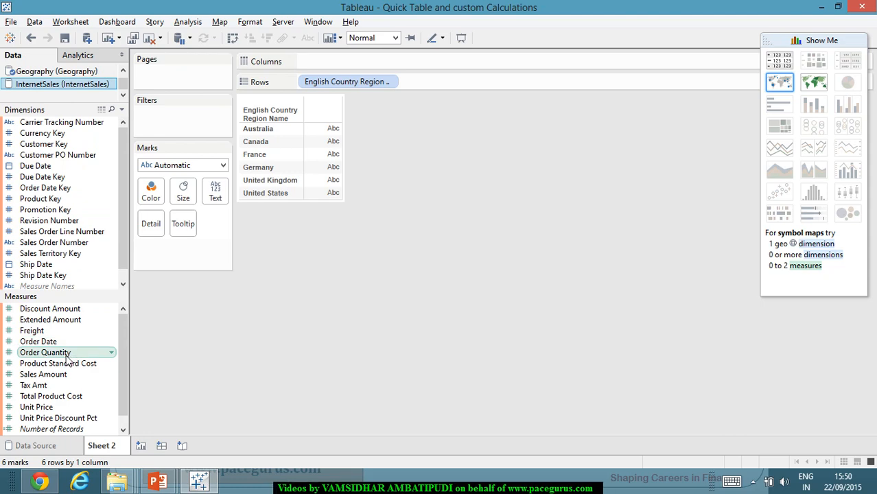
In the data relationships, set DimCustomer as primary, make the InternetSales relationship custom, and remove its Customer Key mapping
right_click(60, 85)
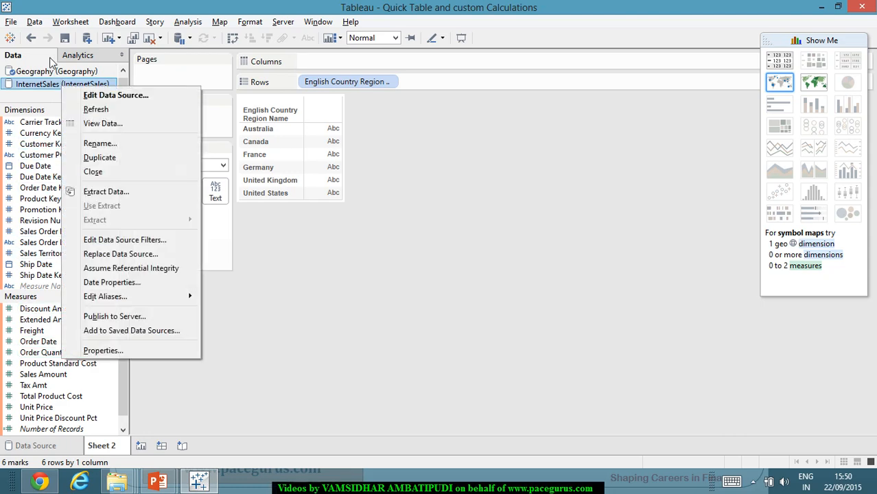
click(38, 22)
click(38, 22)
click(60, 91)
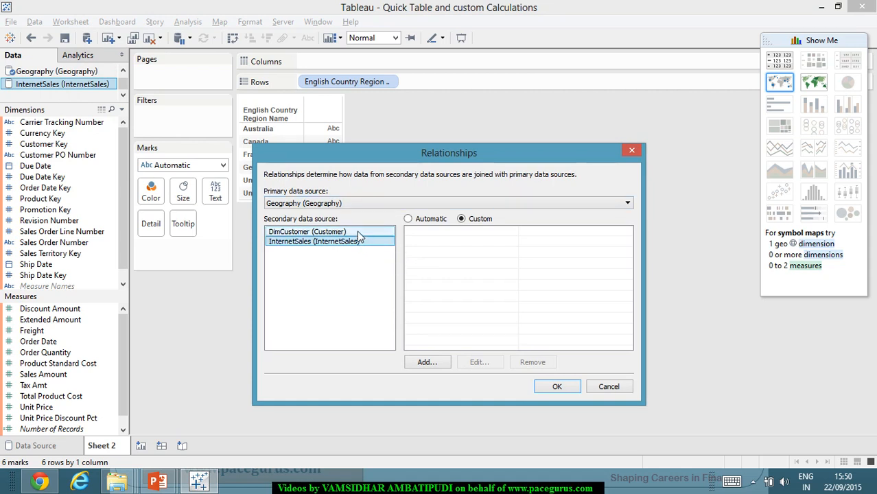
click(365, 203)
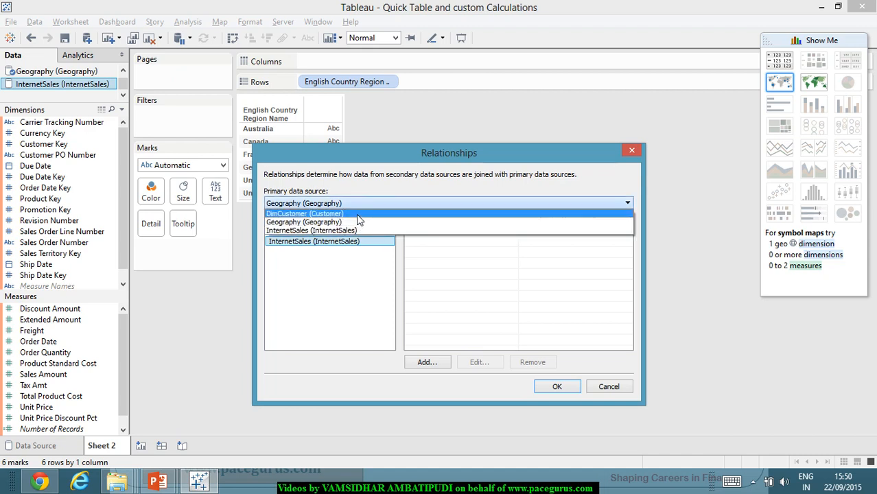
click(356, 214)
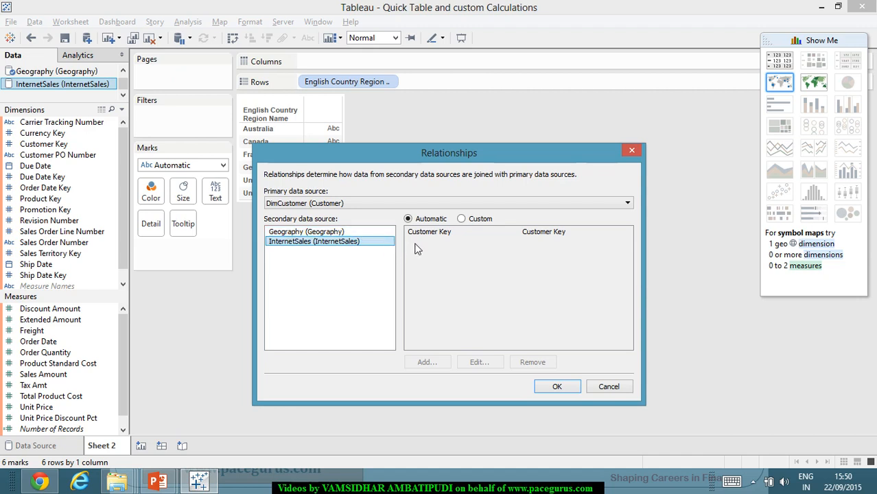
click(461, 218)
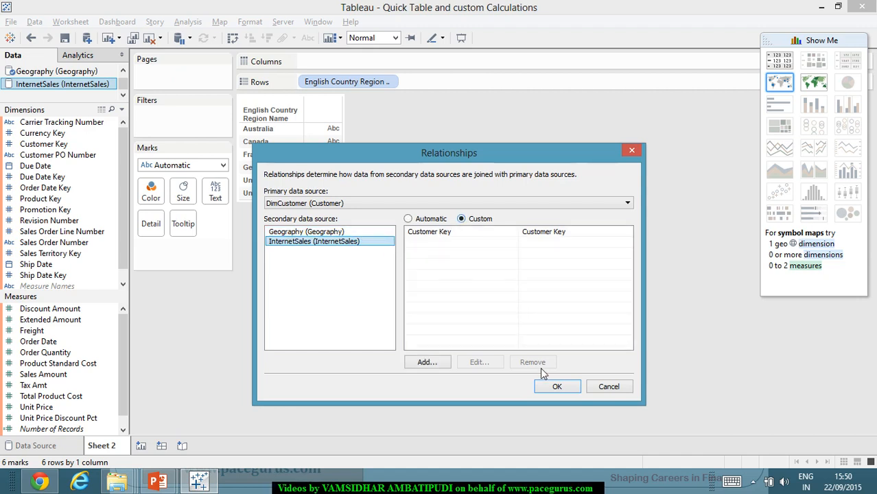
click(553, 233)
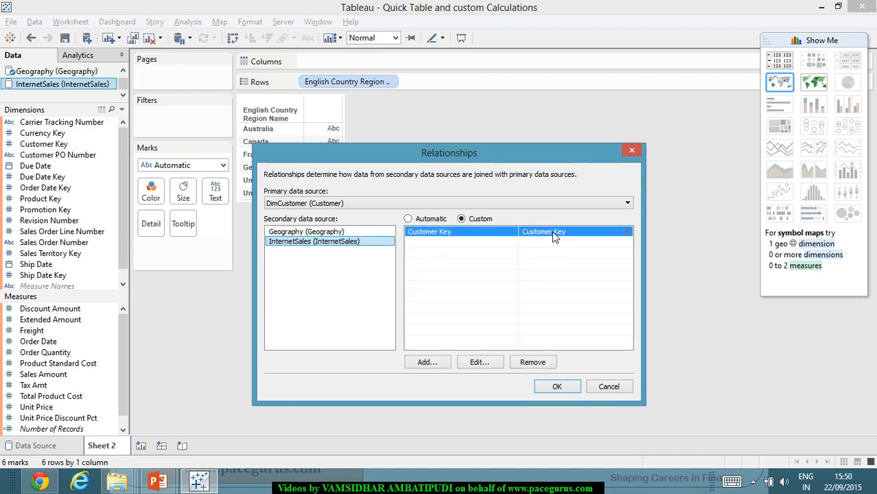
click(531, 362)
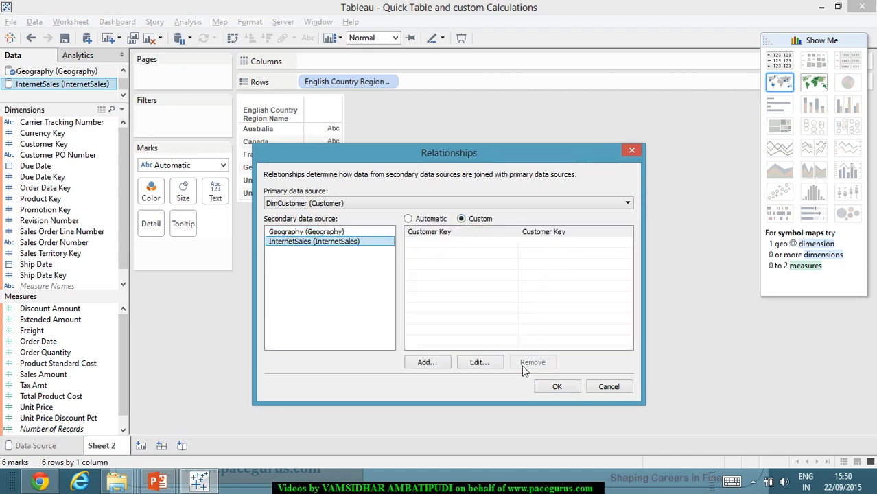
Map Customer Key in primary DimCustomer to Customer Key in secondary InternetSales, and apply the relationship
click(439, 364)
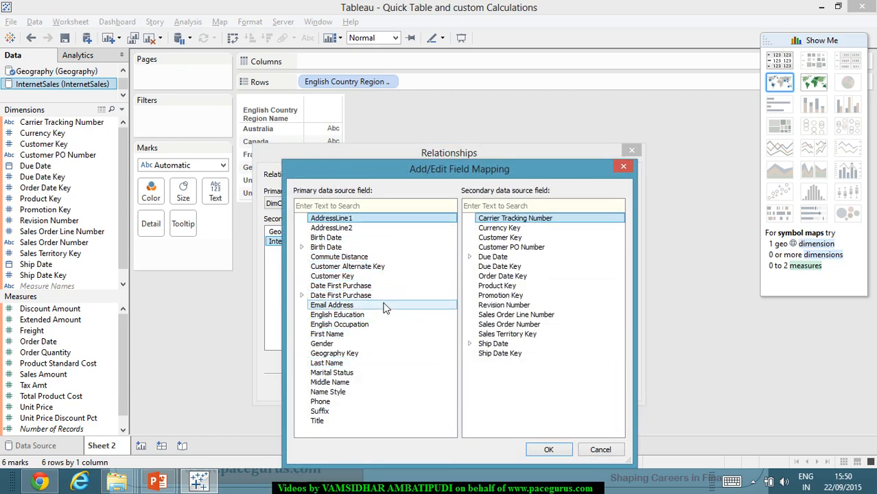
click(377, 277)
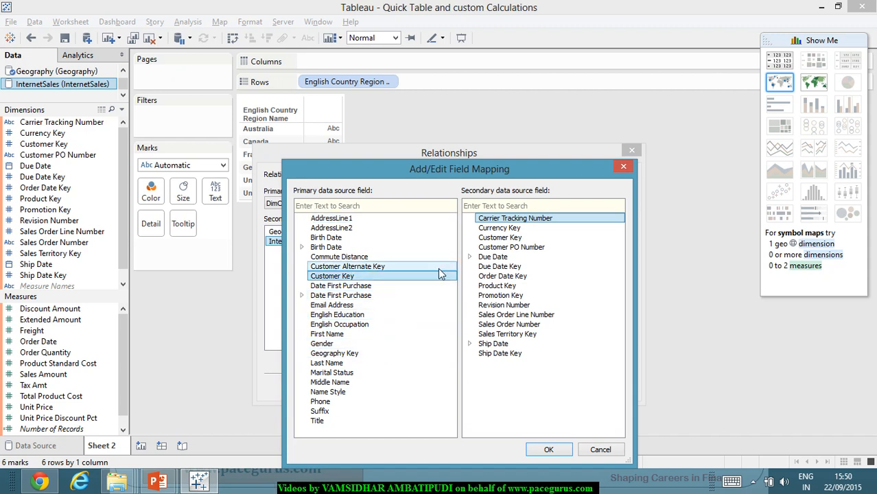
click(527, 238)
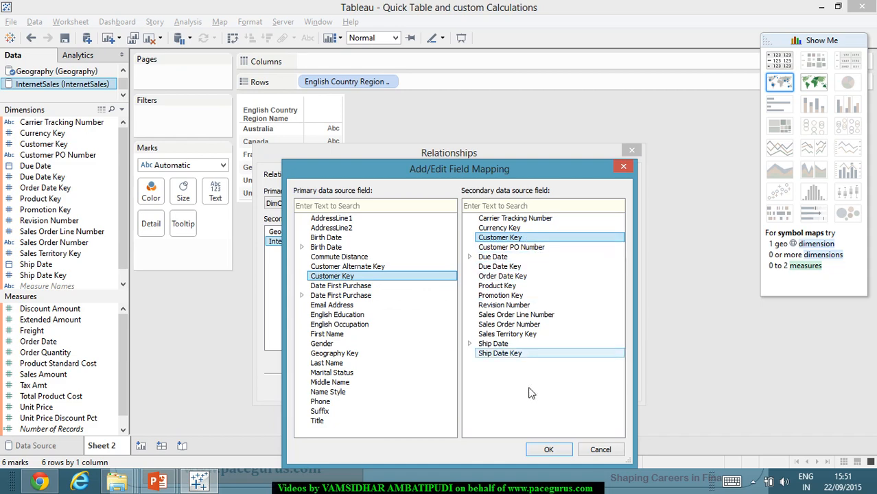
click(550, 452)
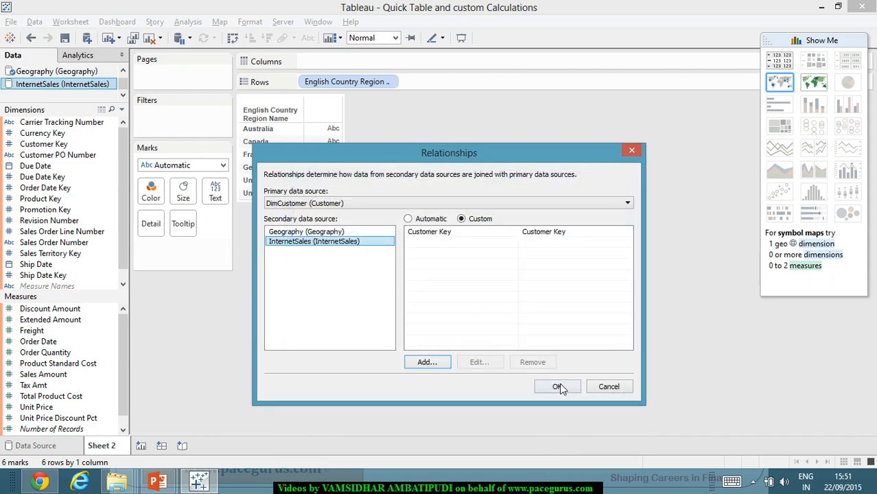
click(559, 387)
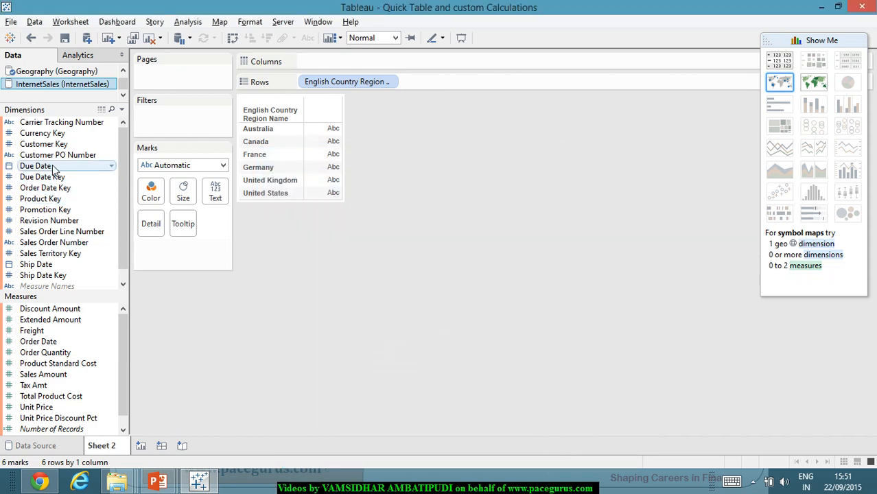
Try to add the InternetSales Sales Amount measure to the country table, and dismiss the relationship warning
click(103, 179)
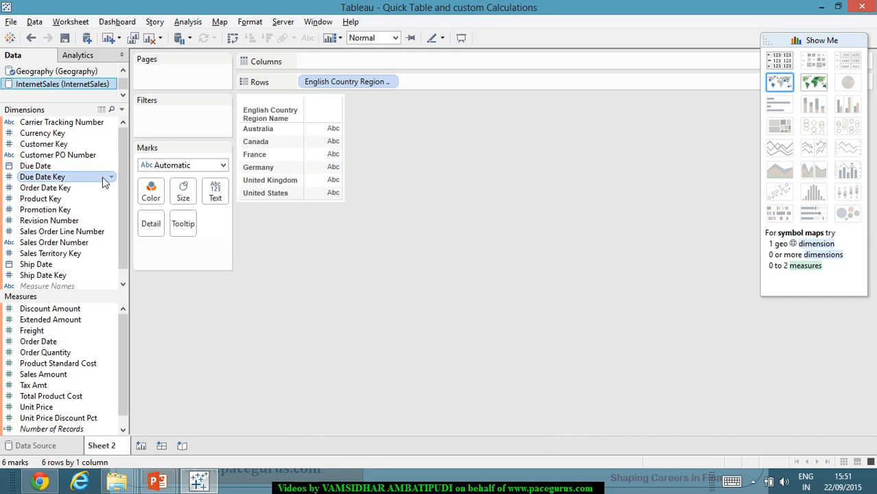
click(82, 71)
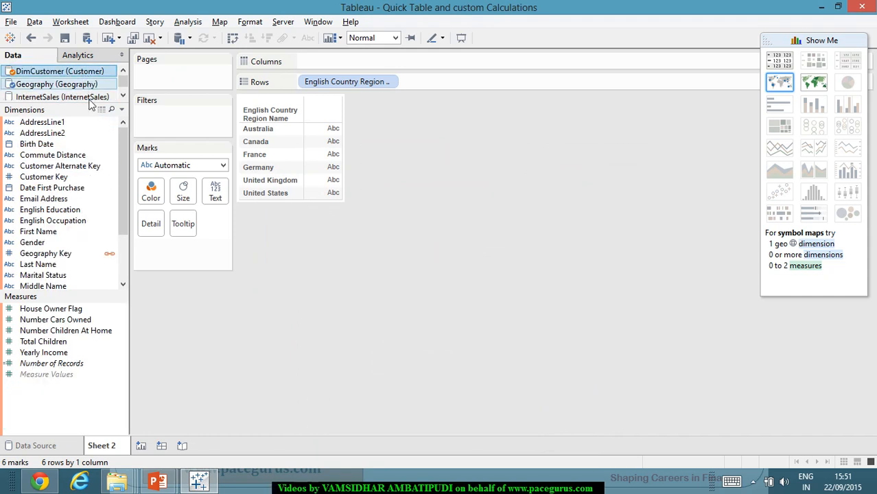
click(76, 97)
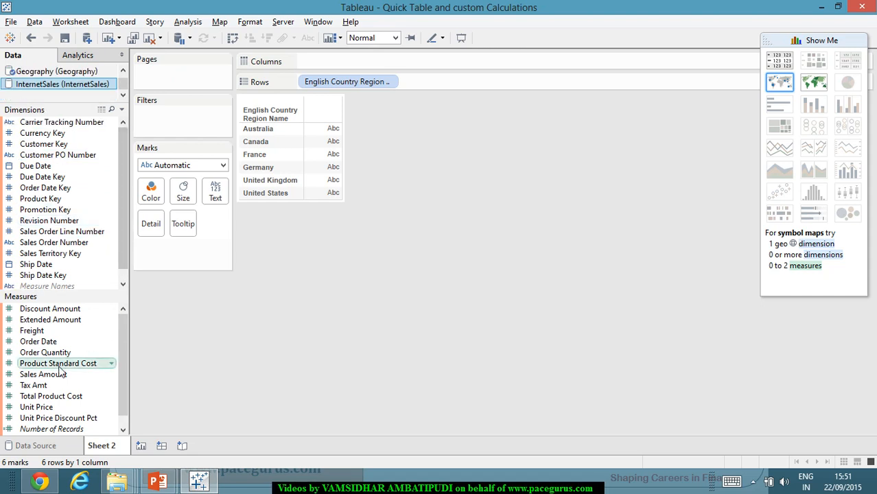
drag(52, 374, 341, 180)
click(440, 249)
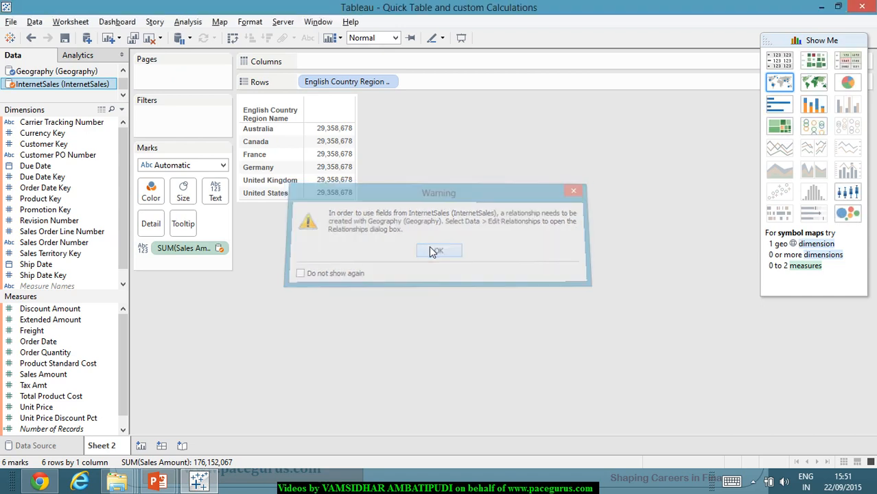
click(96, 255)
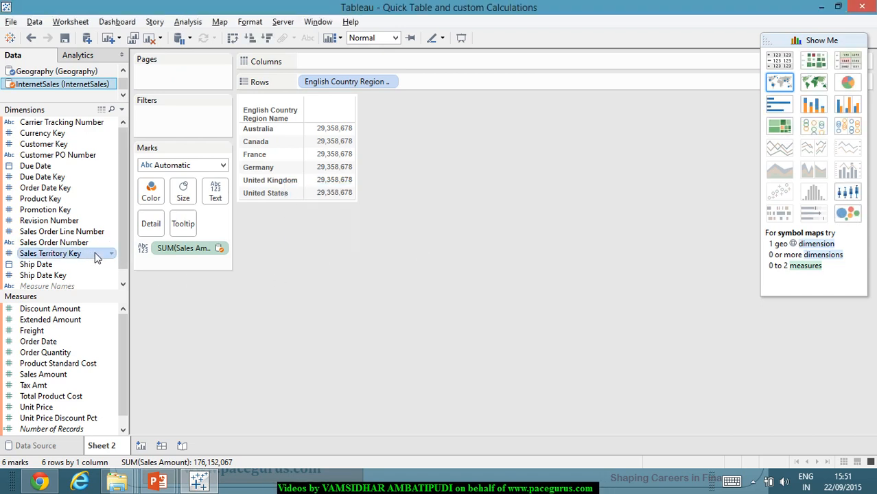
click(79, 145)
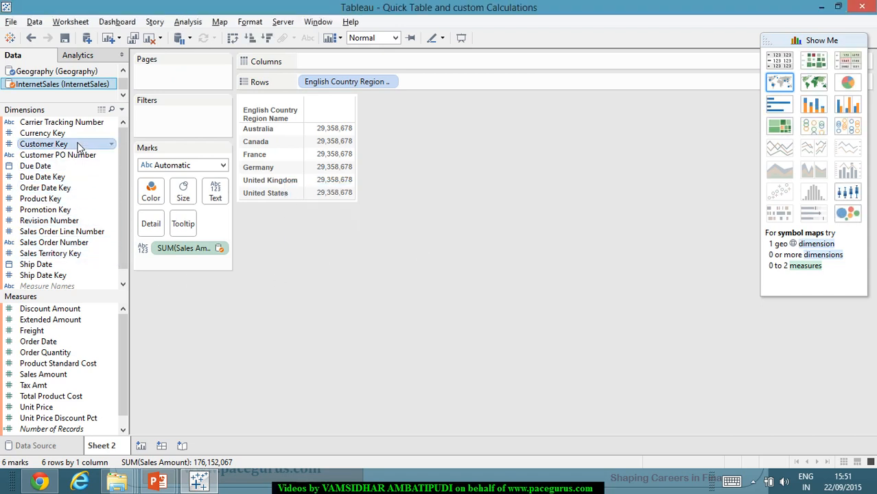
right_click(78, 146)
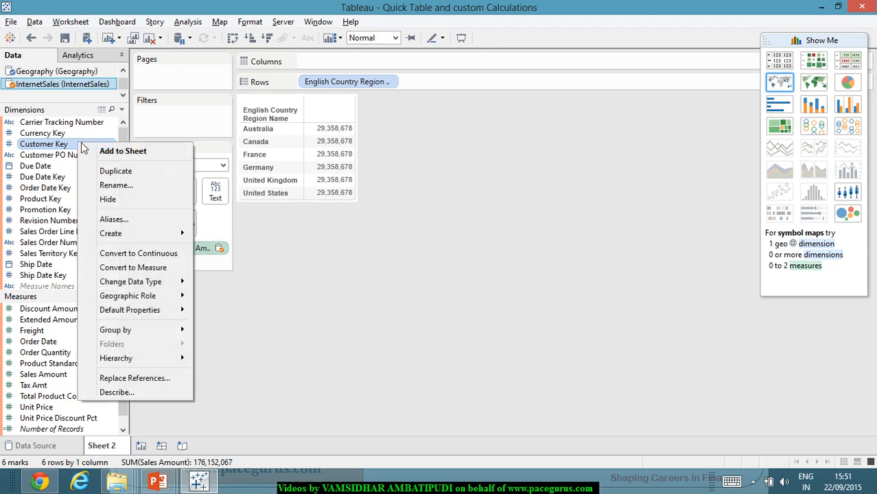
mouse_move(169, 285)
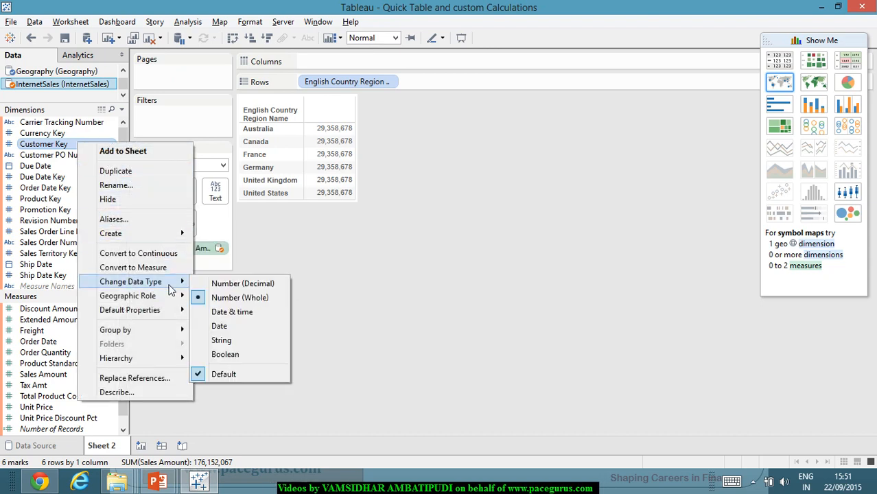
mouse_move(172, 303)
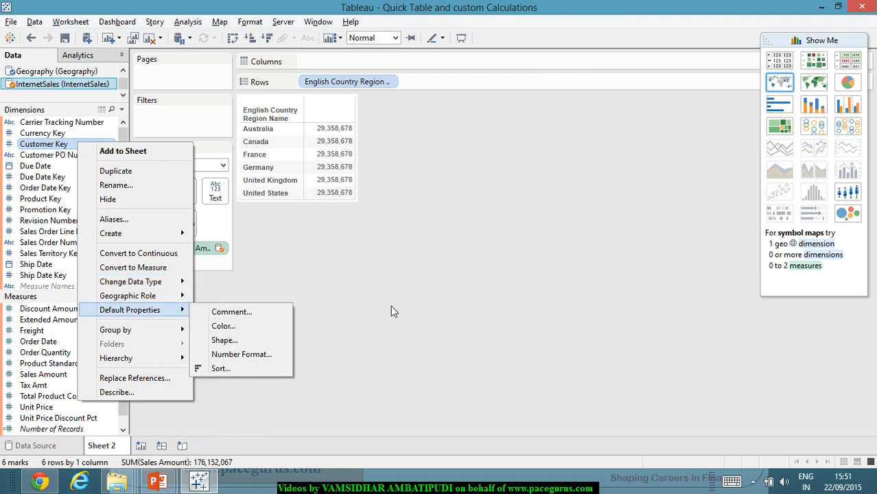
click(172, 380)
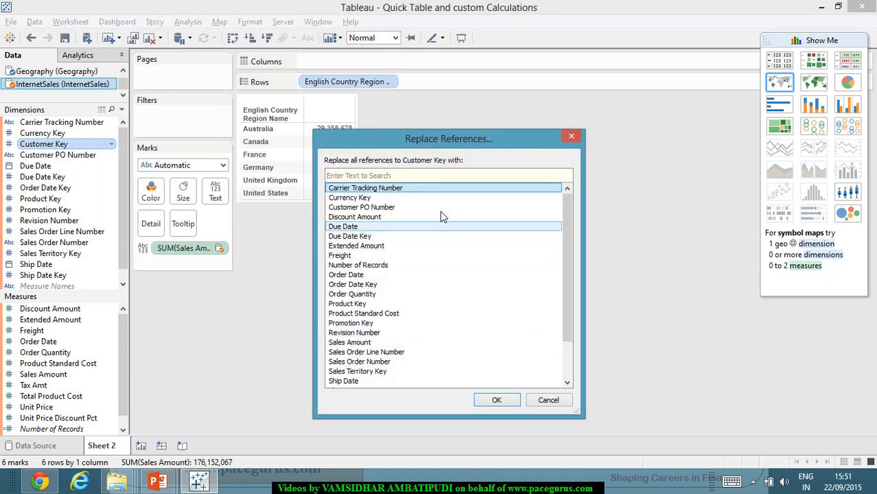
click(573, 138)
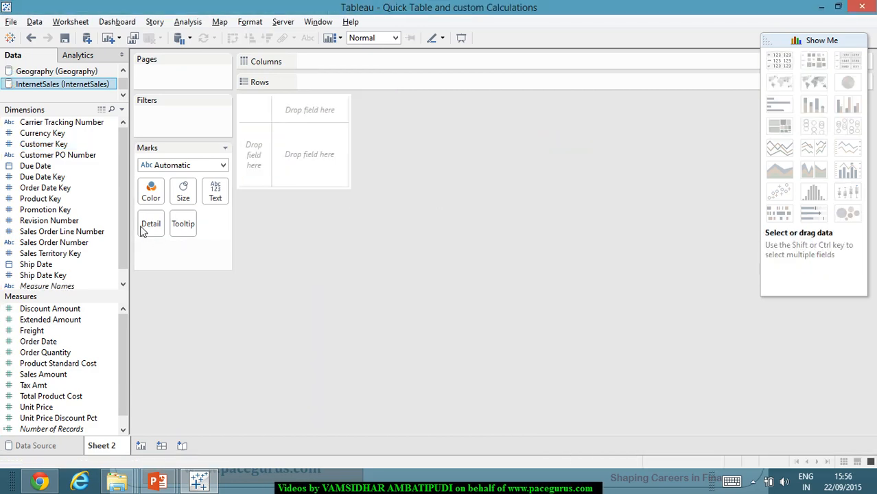
Place English Country Region Name from the Geography data source on the rows of the empty sheet
click(123, 71)
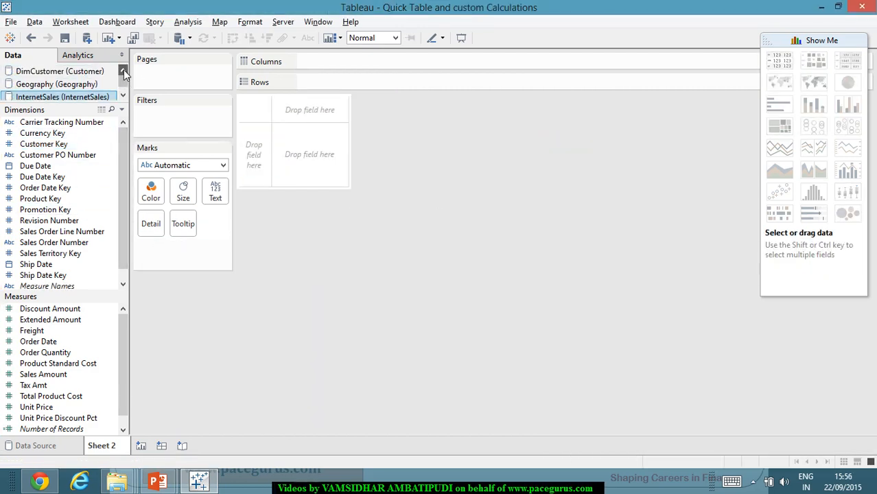
click(68, 84)
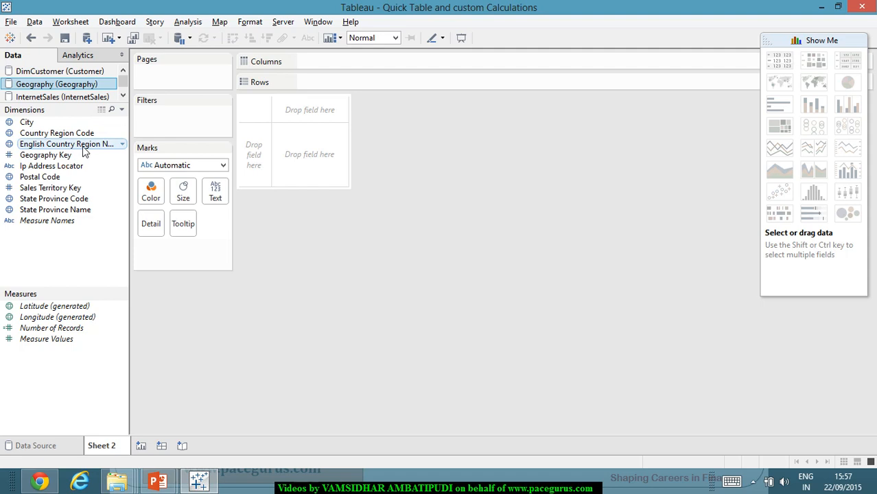
drag(83, 150, 254, 155)
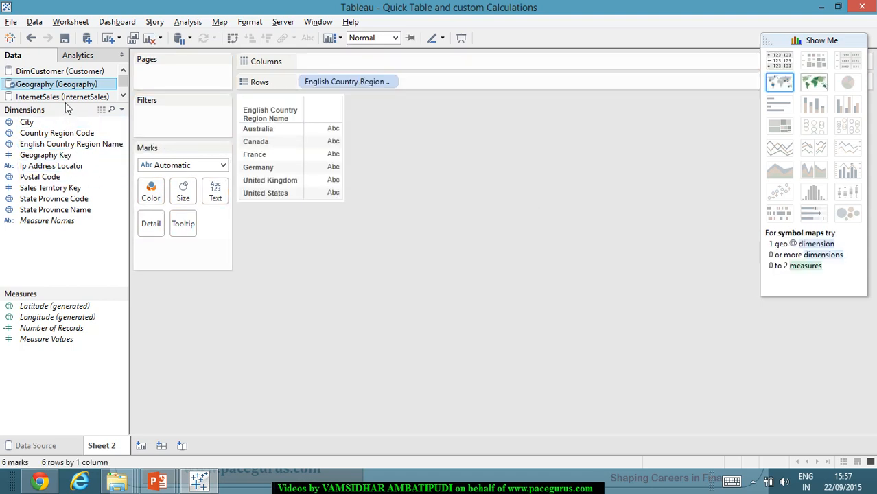
Activate the blending links on Geography Key in DimCustomer and on Sales Territory Key in InternetSales
click(77, 73)
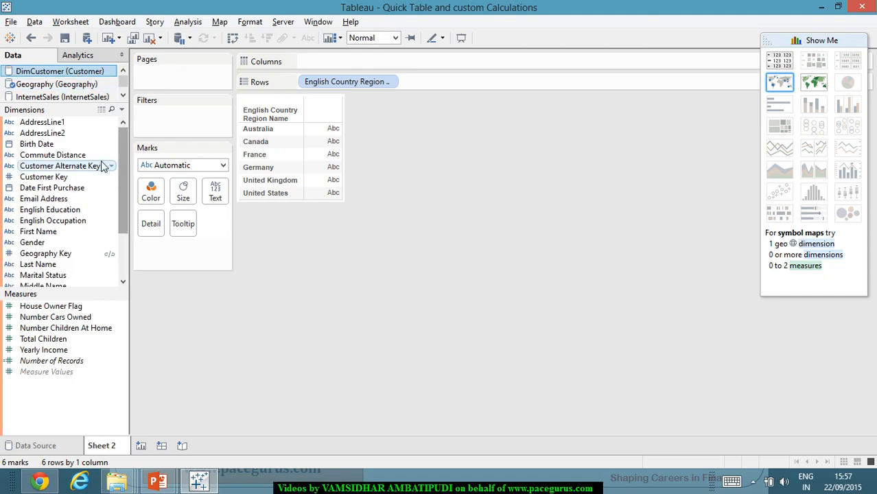
click(110, 253)
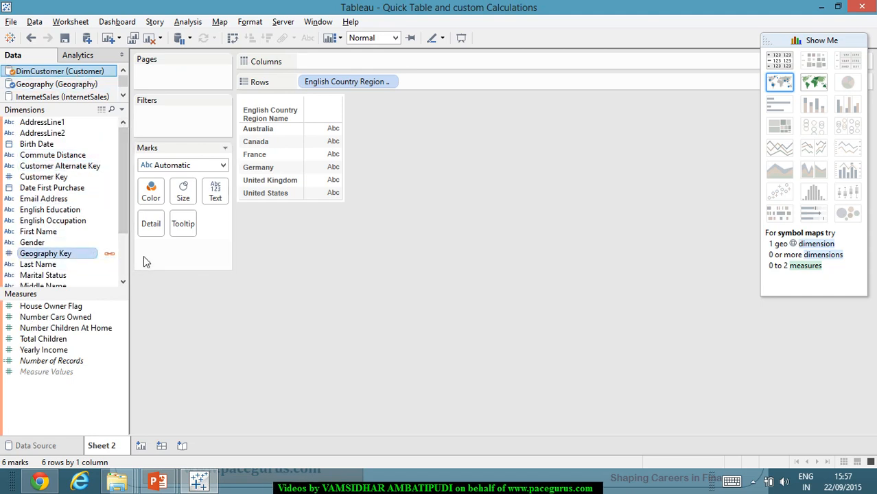
click(68, 97)
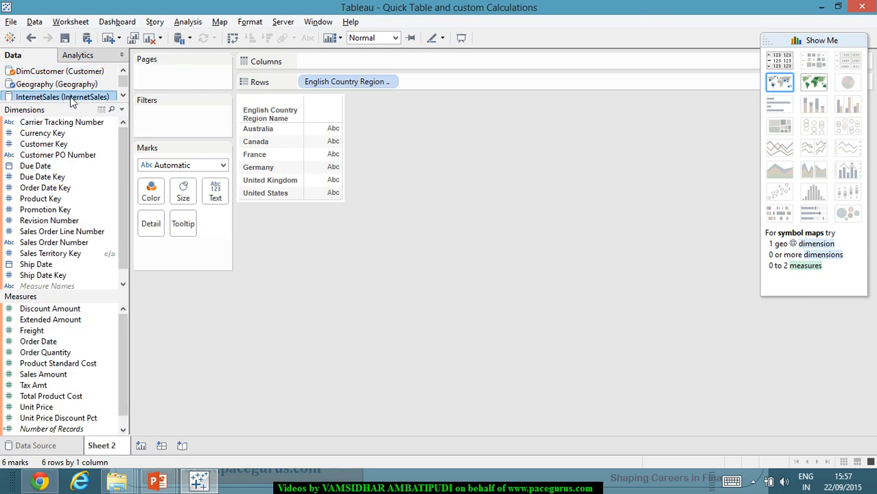
click(110, 254)
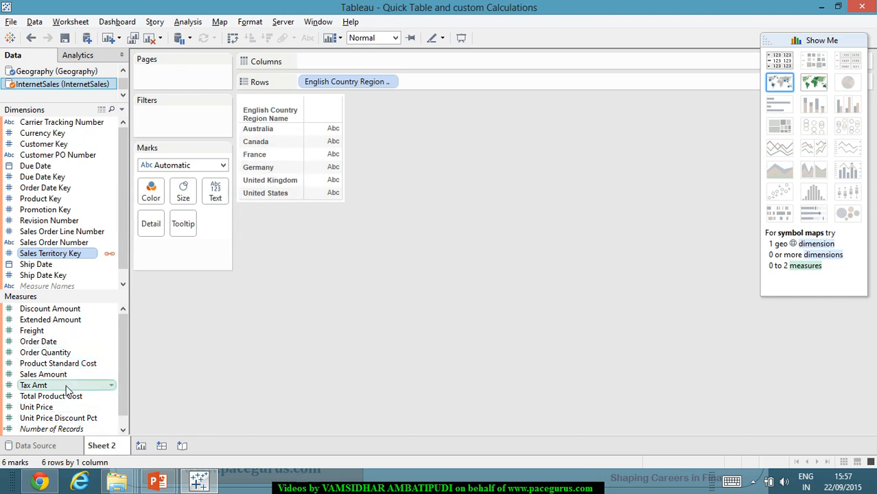
Show InternetSales Sales Amount as text in the country table, and add it to the columns to chart sales as bars per country
drag(55, 374, 335, 177)
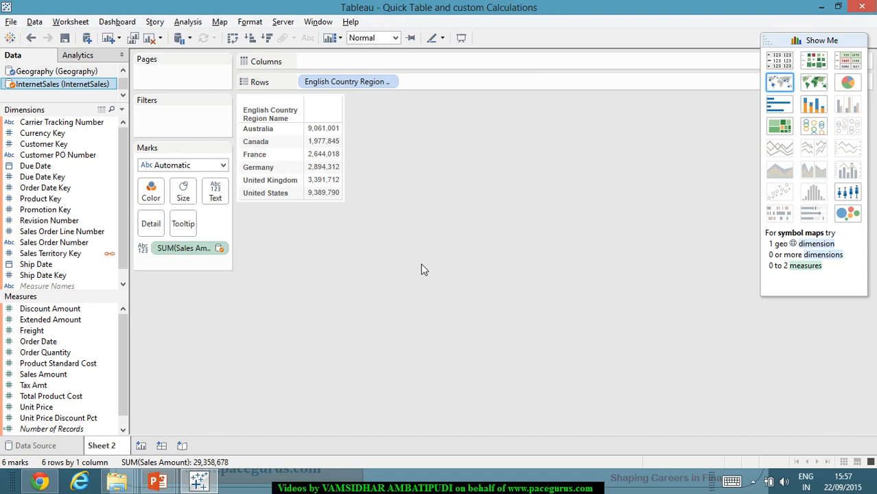
mouse_move(319, 195)
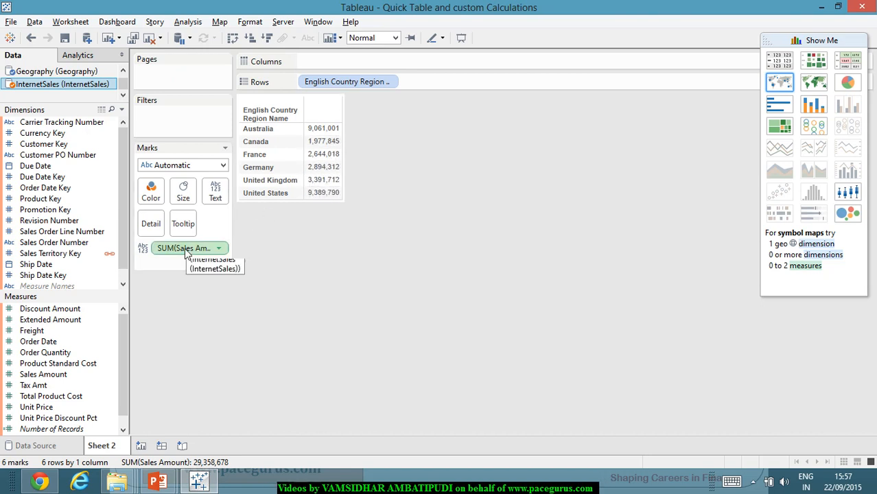
mouse_move(324, 148)
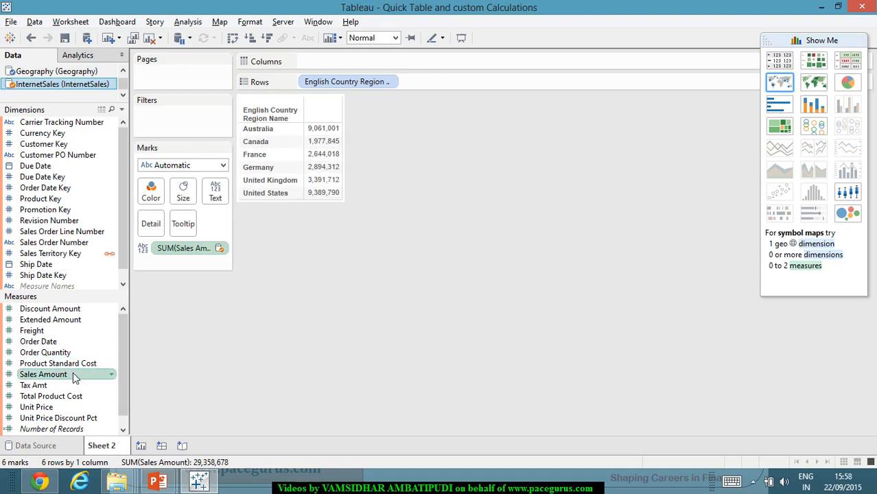
drag(73, 372, 376, 60)
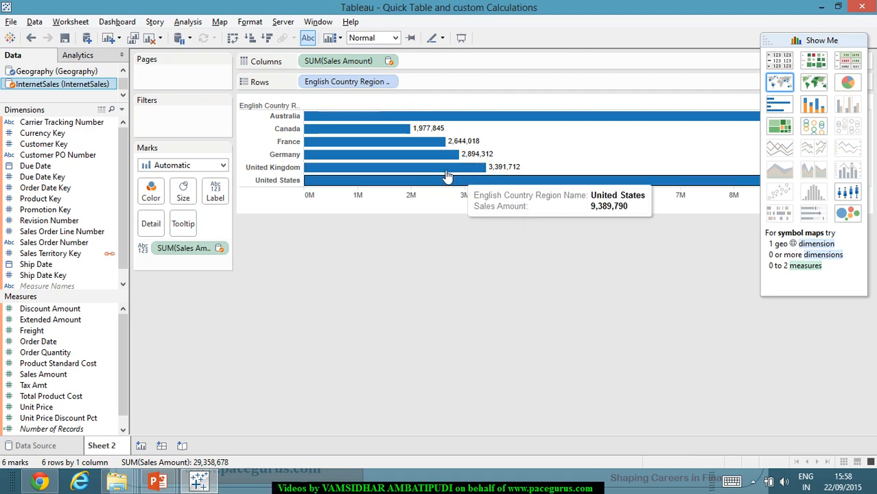
mouse_move(351, 131)
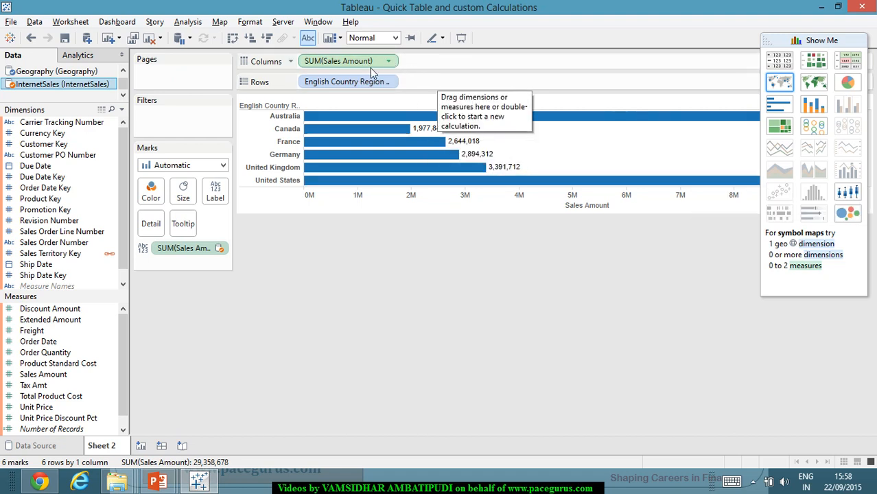
Apply the Percent of Total quick table calculation to Sales Amount on the columns, and move Show Me clear of the bars
right_click(351, 63)
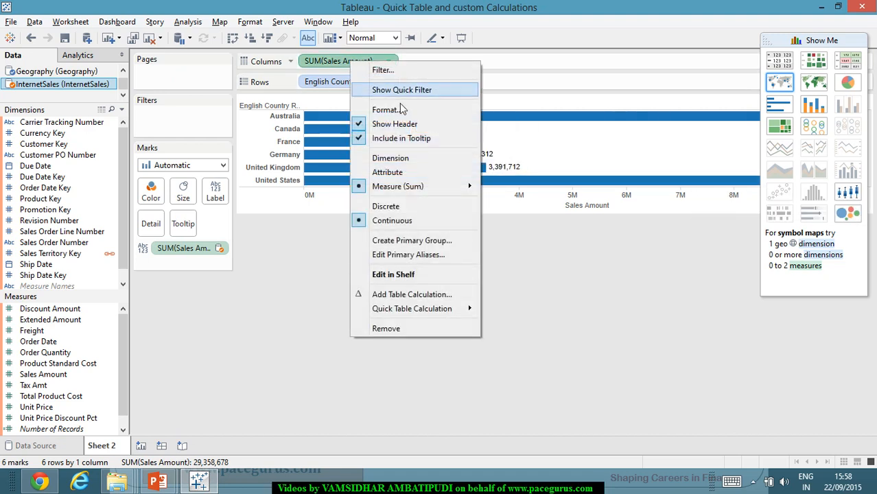
mouse_move(443, 310)
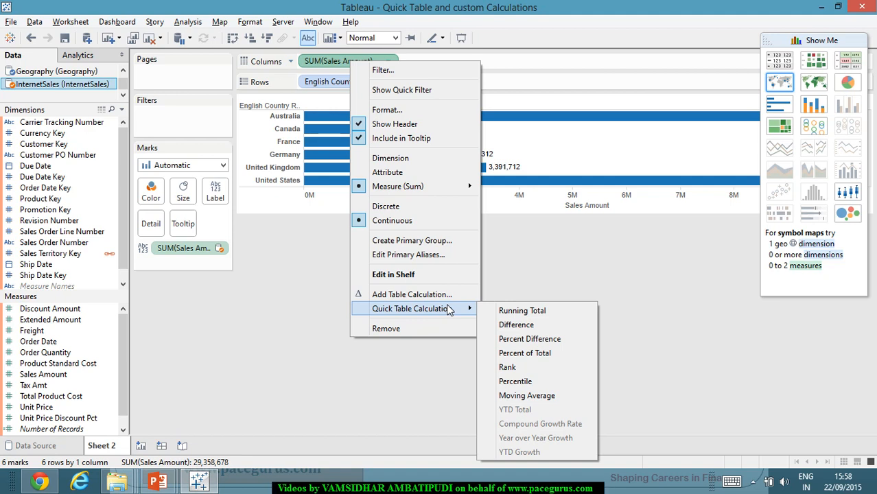
click(541, 353)
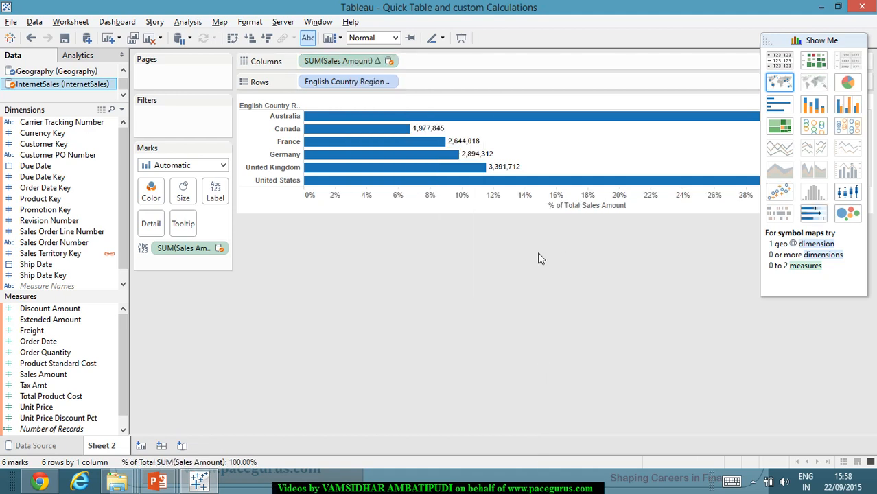
click(836, 43)
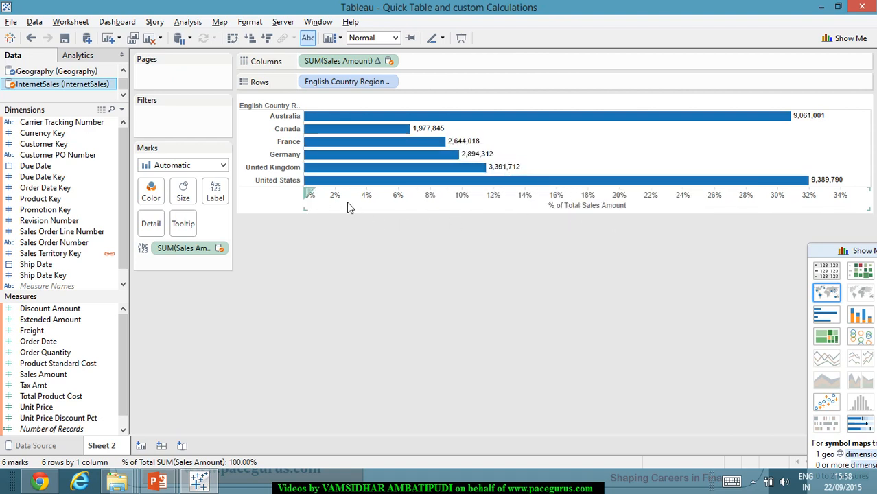
mouse_move(817, 184)
mouse_move(791, 126)
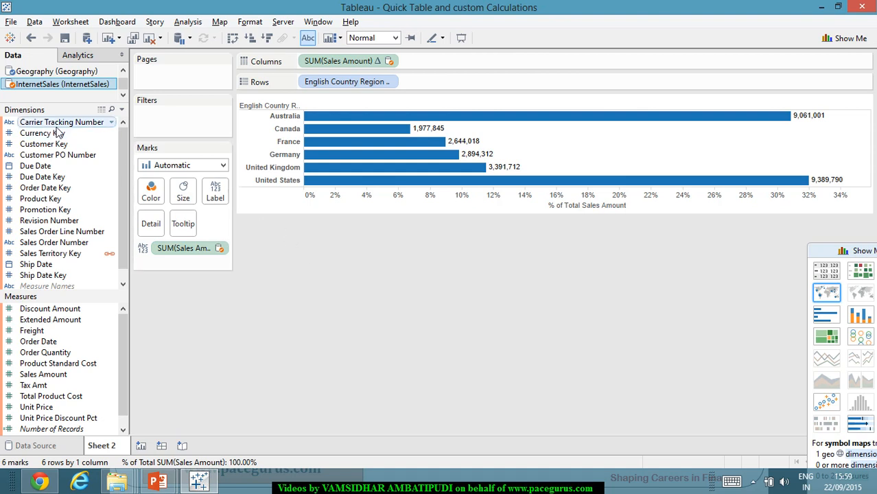
Create a calculated field from the InternetSales Sales Amount measure and name it Above_Below_Average
right_click(63, 378)
mouse_move(134, 307)
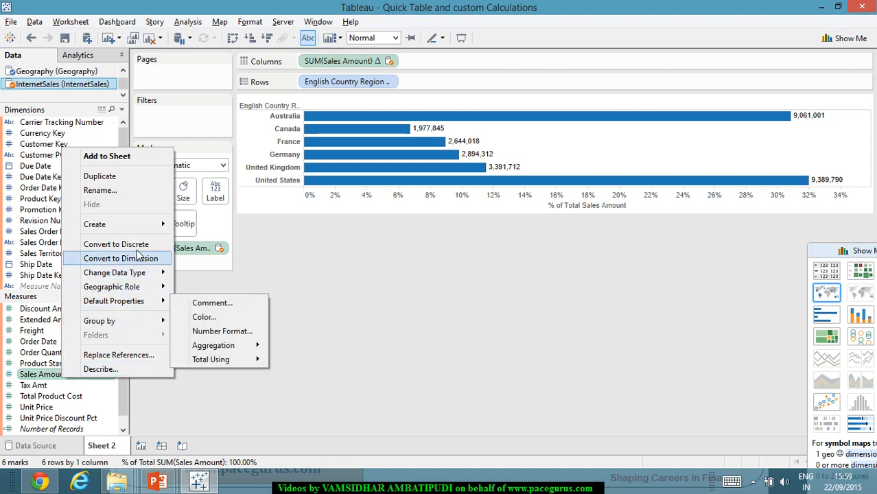
mouse_move(152, 227)
click(207, 227)
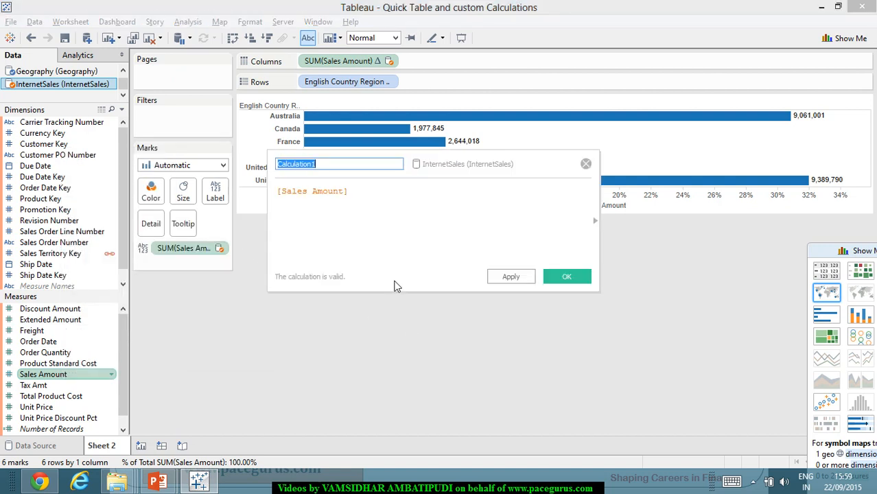
text(Above_Below_Average)
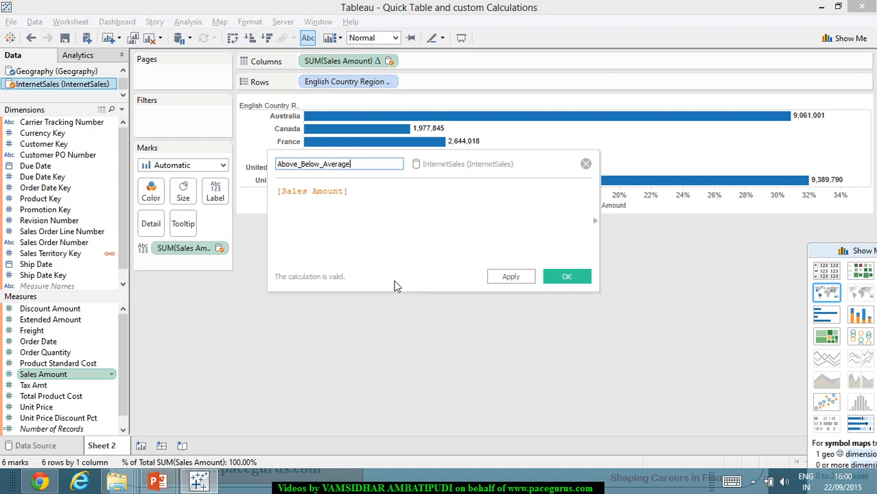
key(Tab)
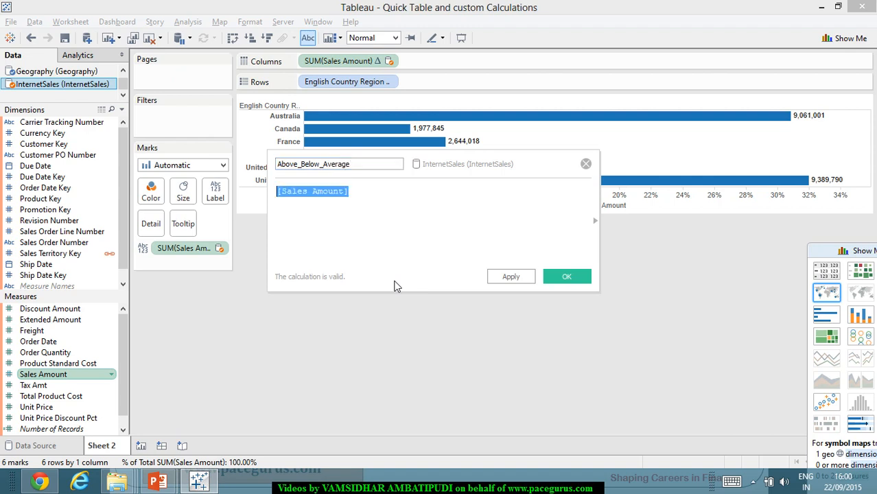
text(if ()
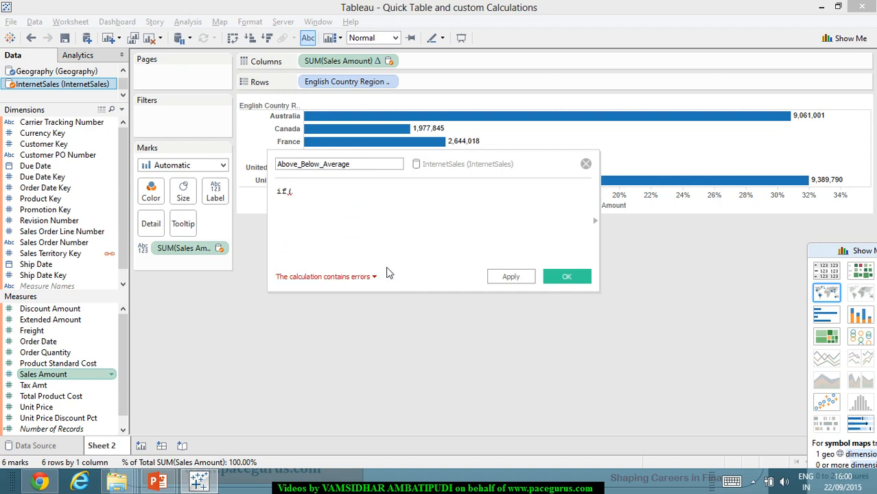
key(BackSpace)
key(BackSpace)
key(BackSpace)
key(BackSpace)
Replace the default formula with the start of a condition, IF (SUM([Sales Amount])>
text(I)
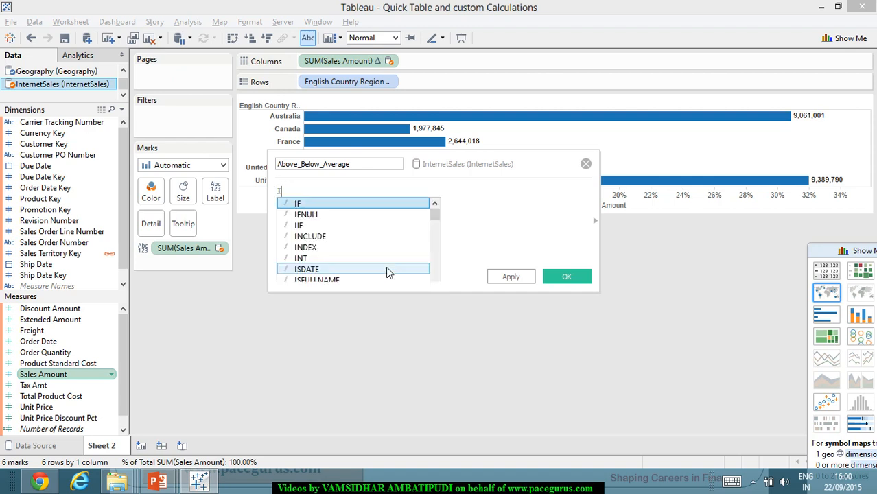
text(F ()
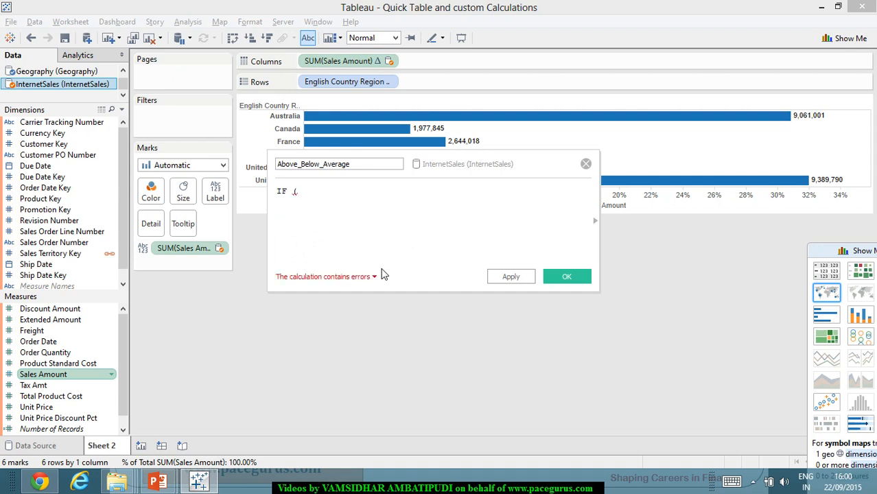
text(su)
key(Return)
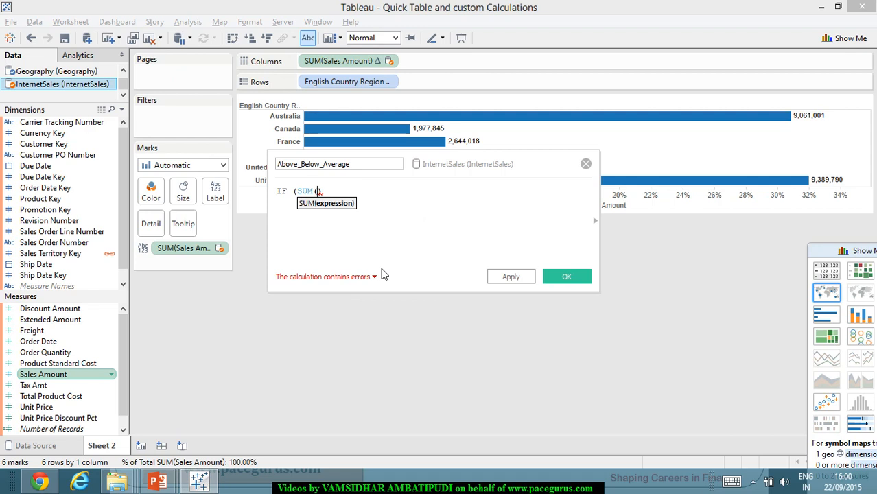
text(sa)
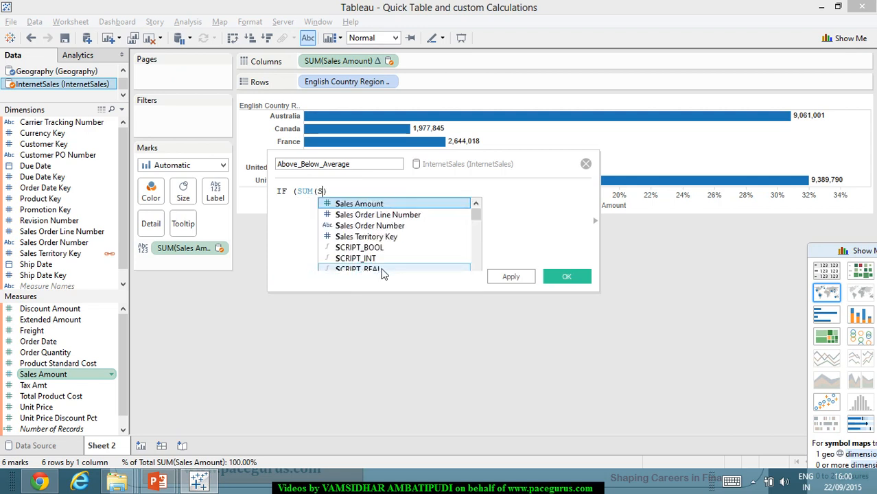
key(Return)
text())
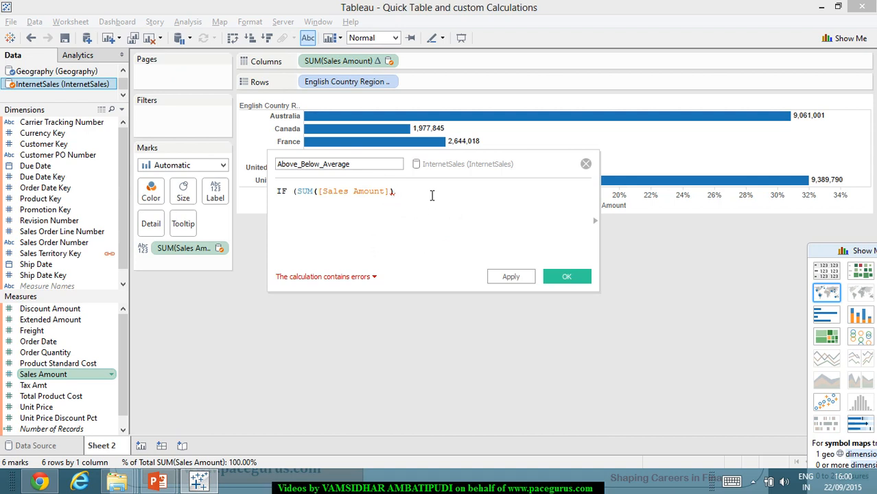
text(>)
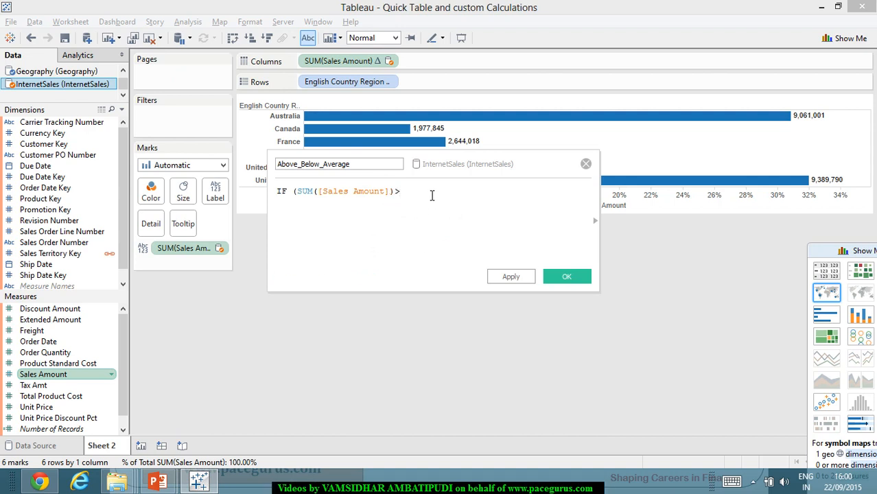
Complete the condition by comparing against WINDOW_AVG(SUM([Sales Amount]),FIRST(),LAST()) and close its outer parenthesis
text(WIND)
key(Return)
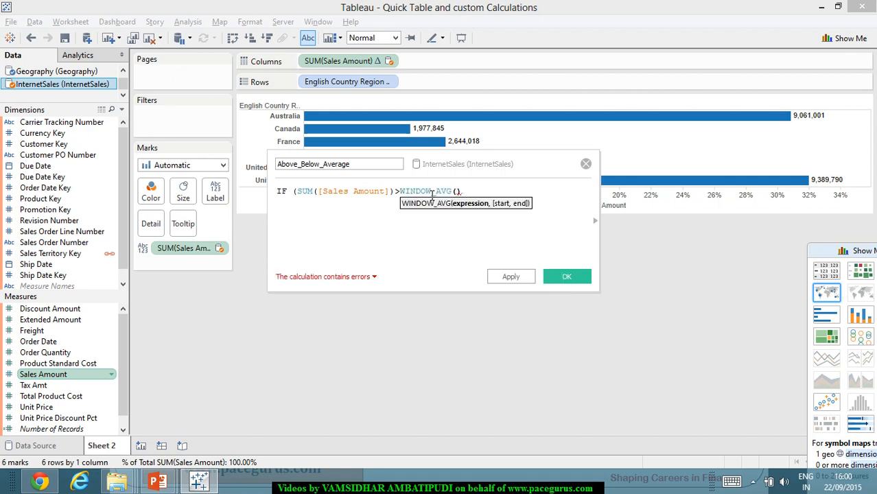
text(SUM)
key(Return)
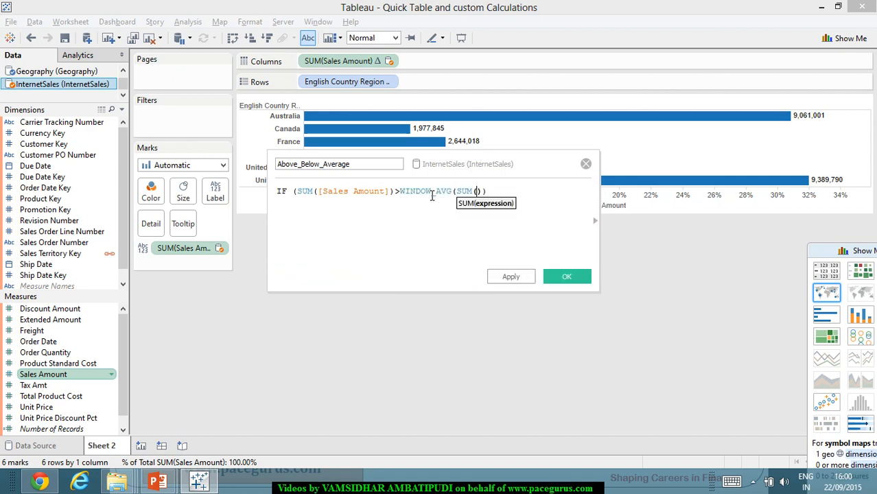
text([Sa)
key(Return)
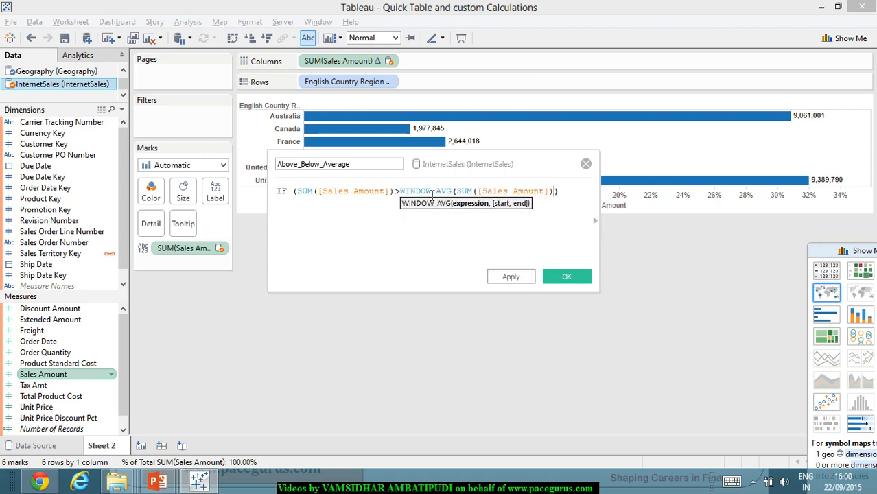
text(,FIRST)
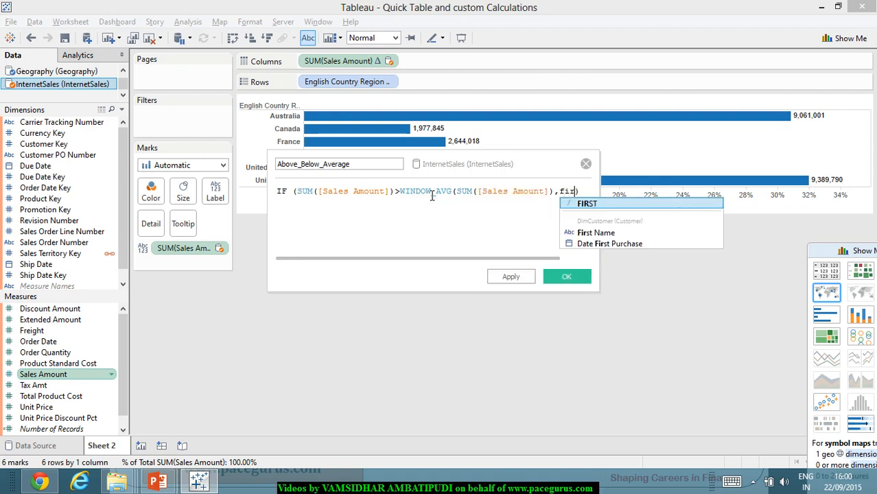
key(Return)
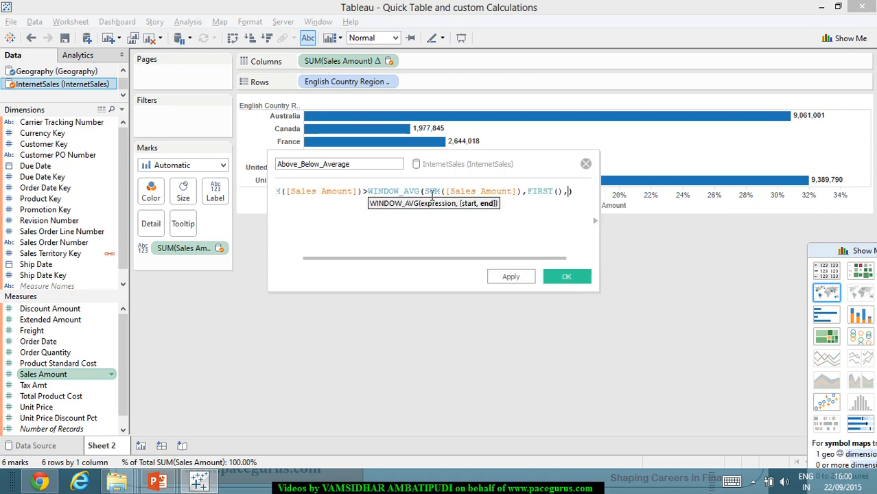
text(,LAST)
key(Return)
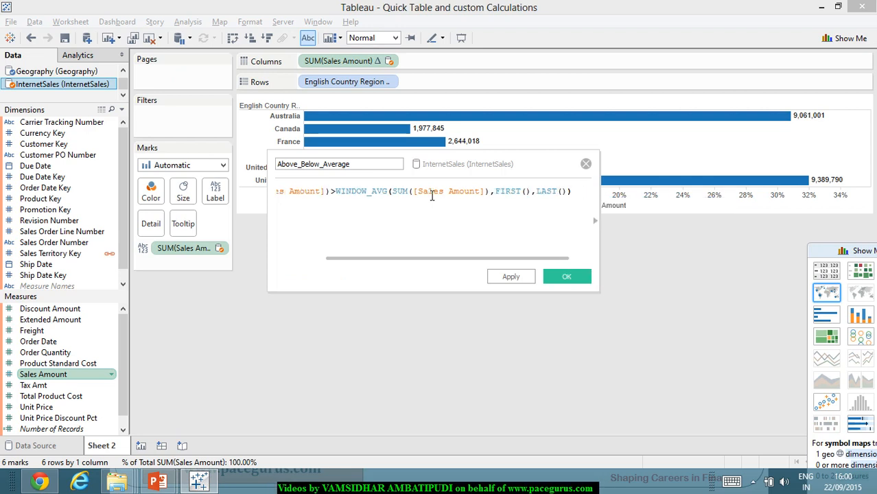
text())
key(Return)
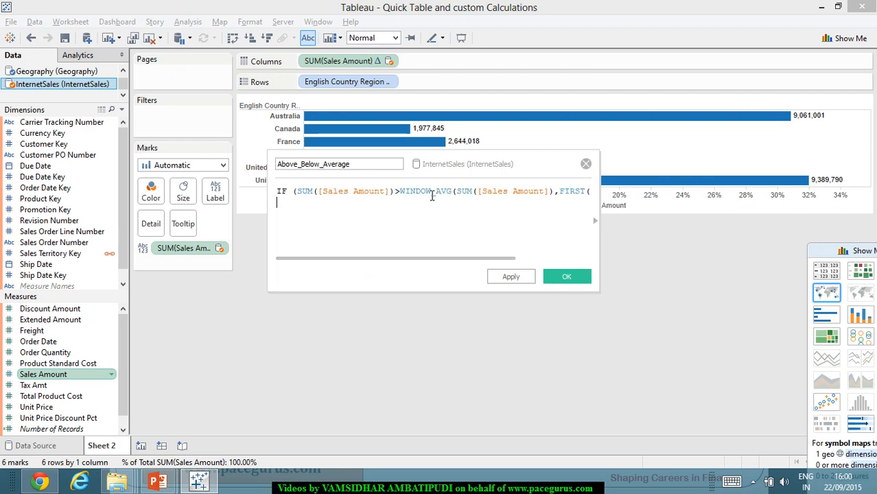
Finish the formula with THEN 'Above Average', ELSE 'Below Average' and END on separate lines, and save the calculated field
text(T)
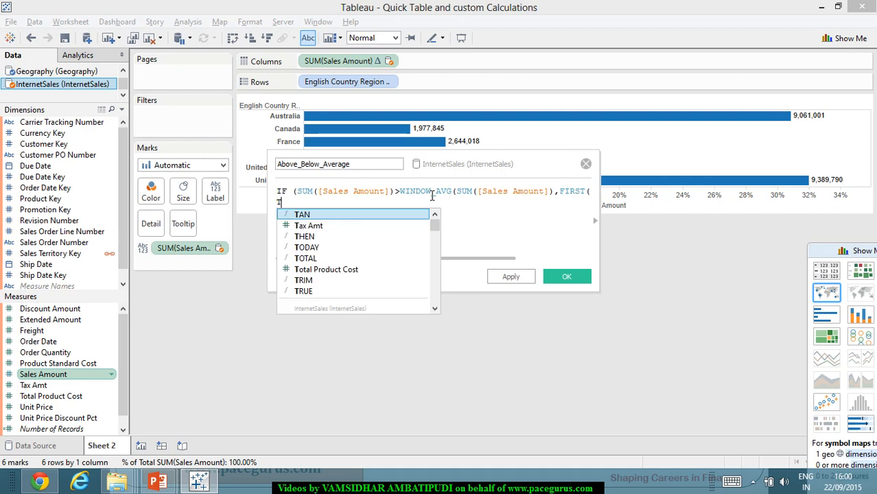
text(HEN )
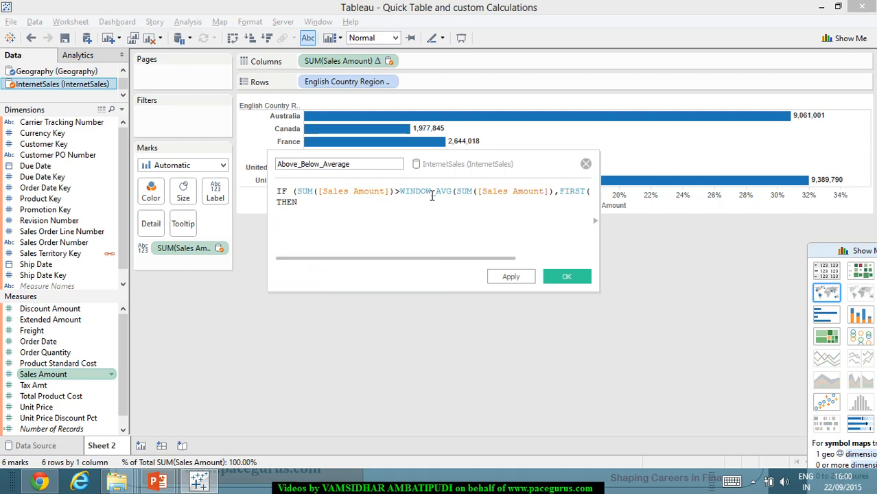
text('Above Average)
text(')
key(Return)
text(El)
key(Return)
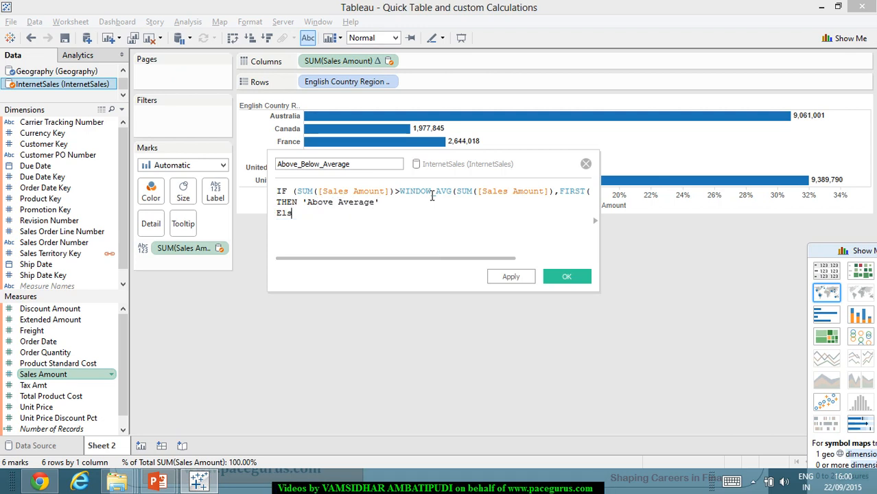
text('Below Average')
key(Return)
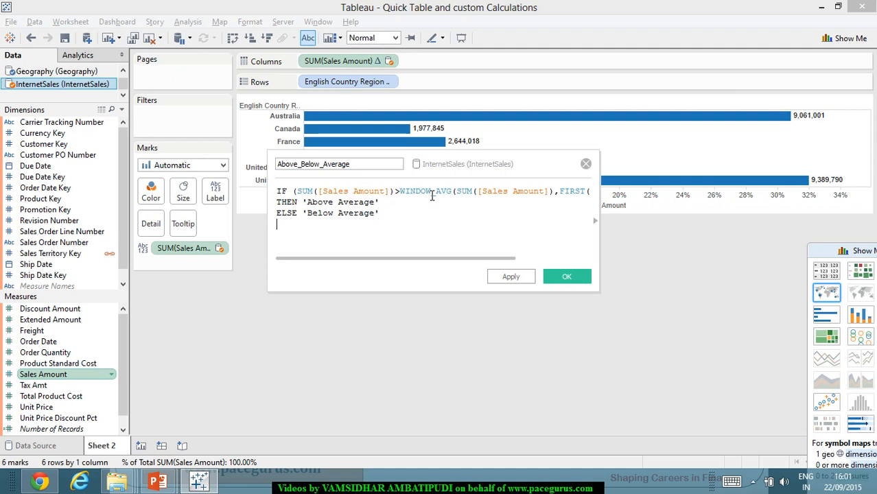
text(END)
click(522, 278)
click(563, 278)
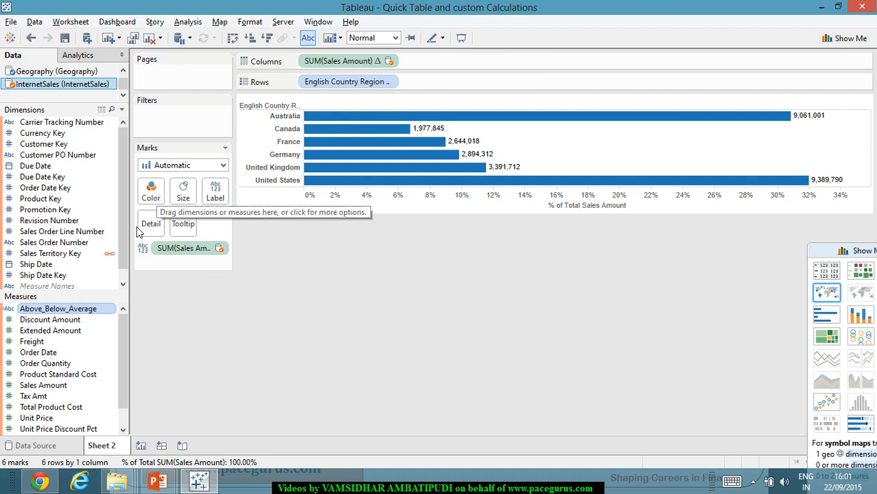
Colour the country bars by Above_Below_Average, and inspect the details of individual countries
drag(51, 314, 152, 200)
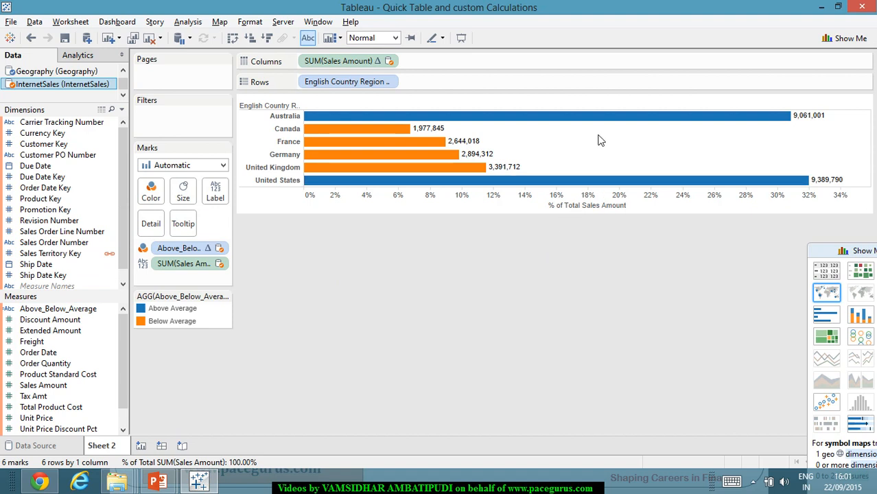
mouse_move(603, 189)
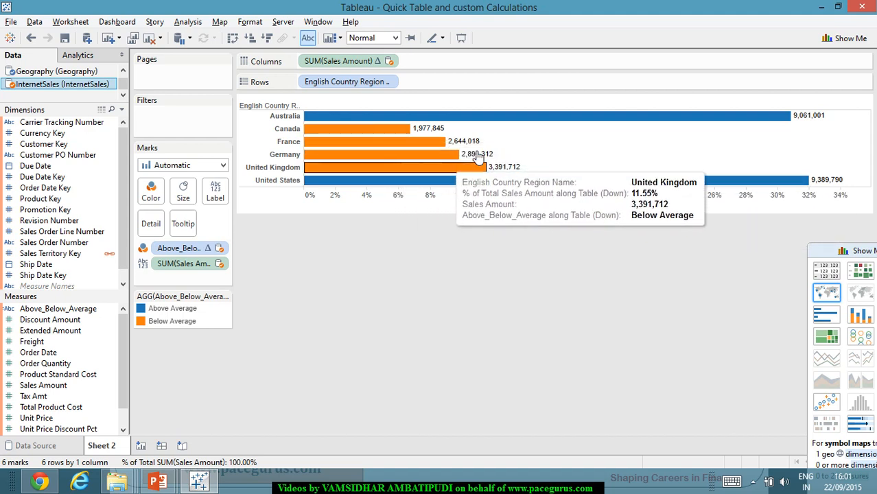
mouse_move(480, 146)
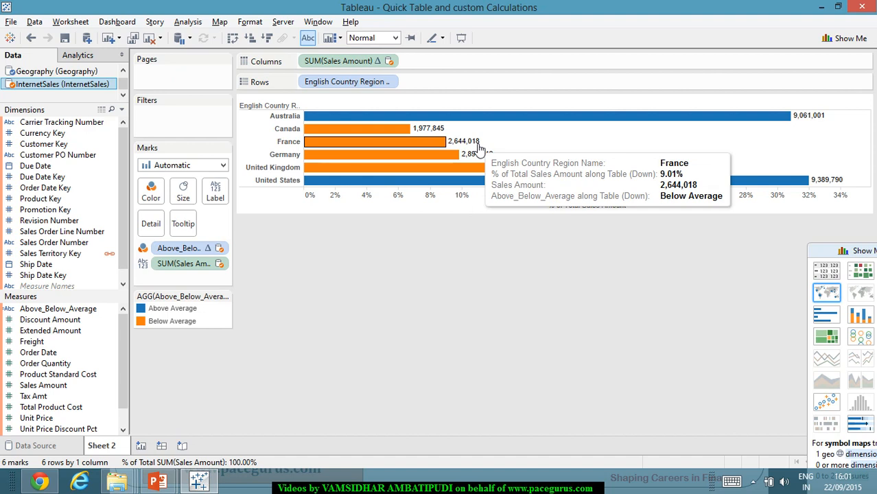
mouse_move(485, 189)
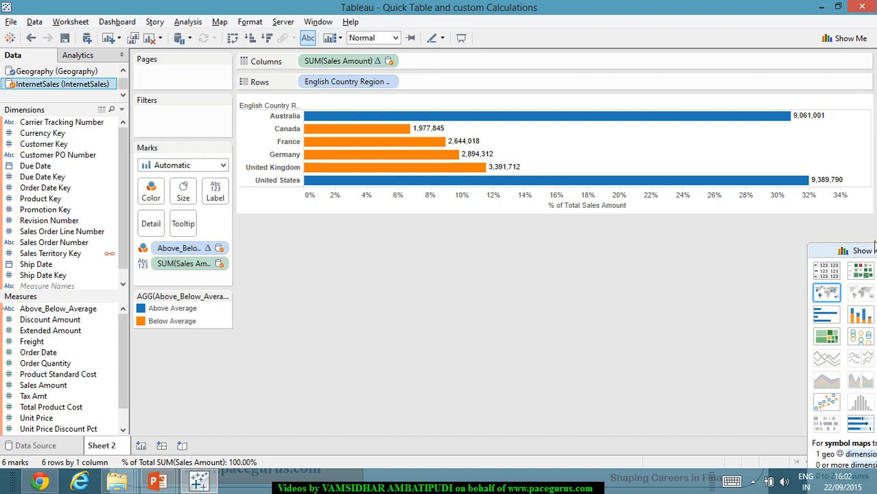
Bring the Show Me window fully into view and convert the bar chart to a heat map
drag(865, 257, 819, 217)
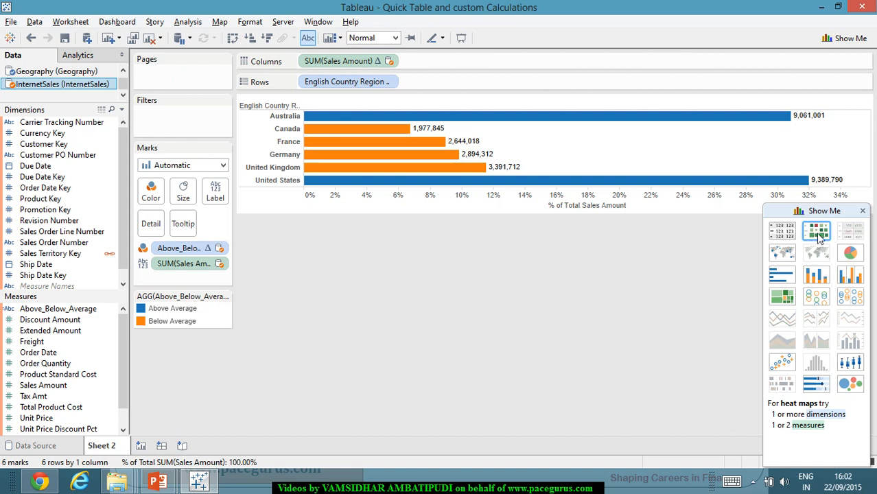
click(818, 233)
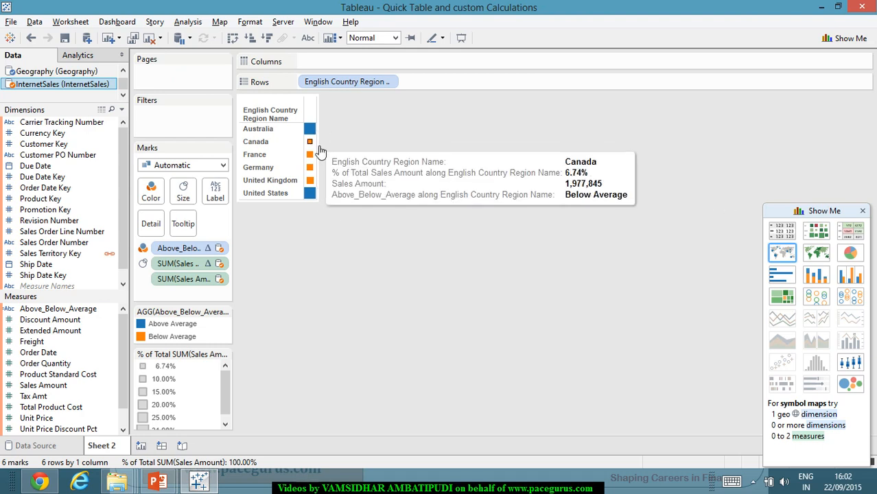
mouse_move(323, 177)
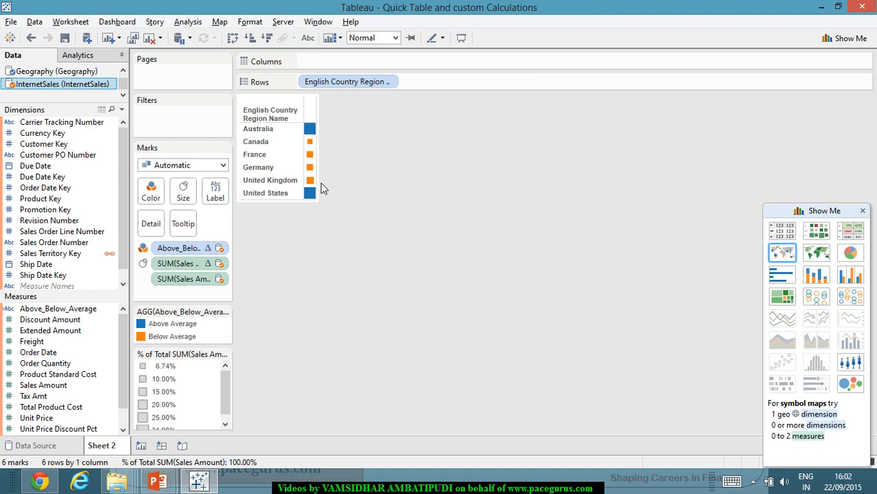
Label the heat map marks with Sales Amount and widen the column so the values fit beside the squares
mouse_move(310, 132)
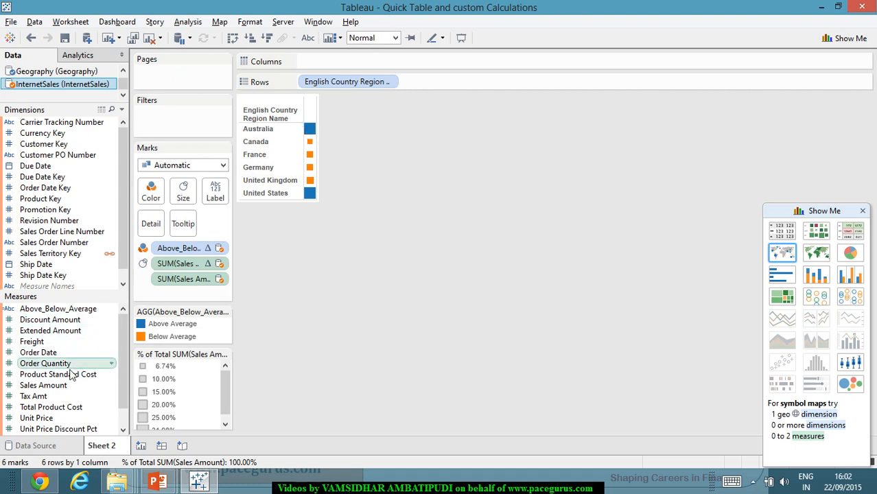
drag(61, 389, 217, 195)
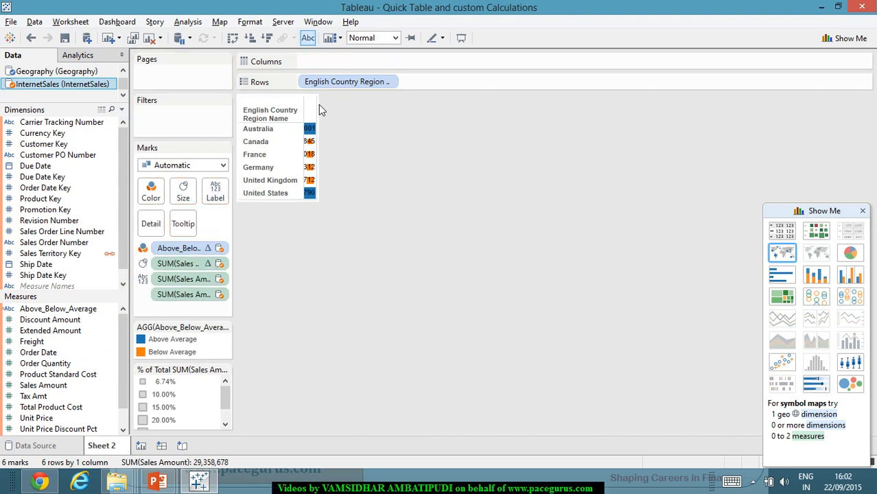
drag(318, 105, 371, 107)
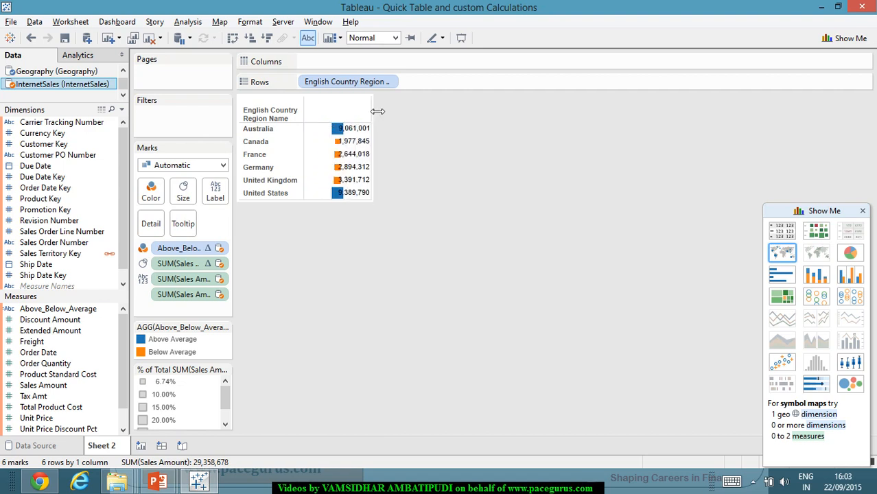
drag(378, 112, 406, 114)
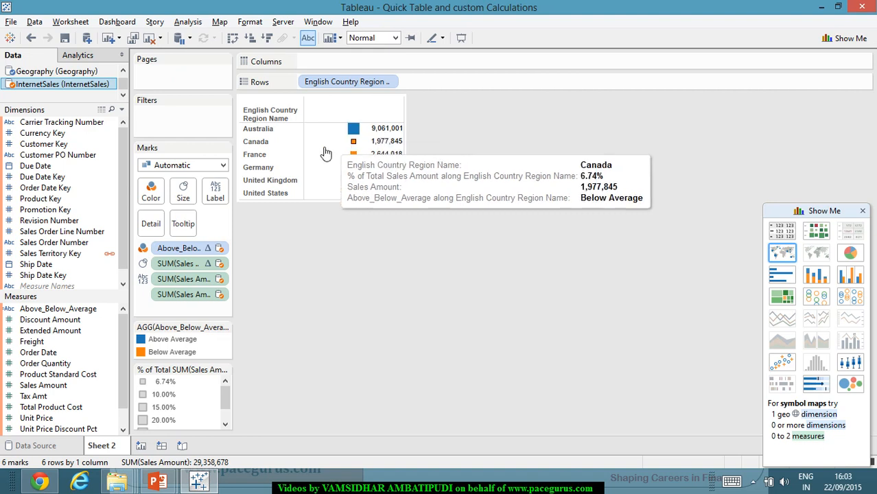
Apply the Percent of Total quick table calculation to the label's Sales Amount and to the extra Sales Amount on the Marks card
right_click(198, 296)
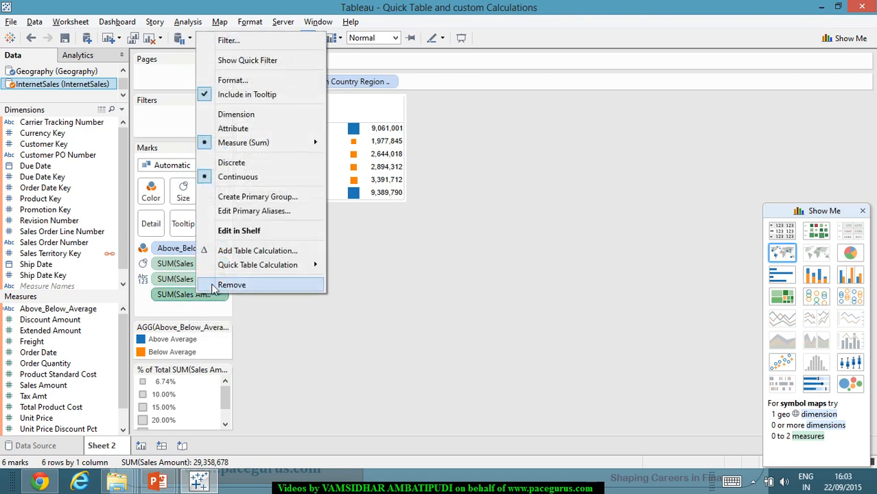
mouse_move(258, 267)
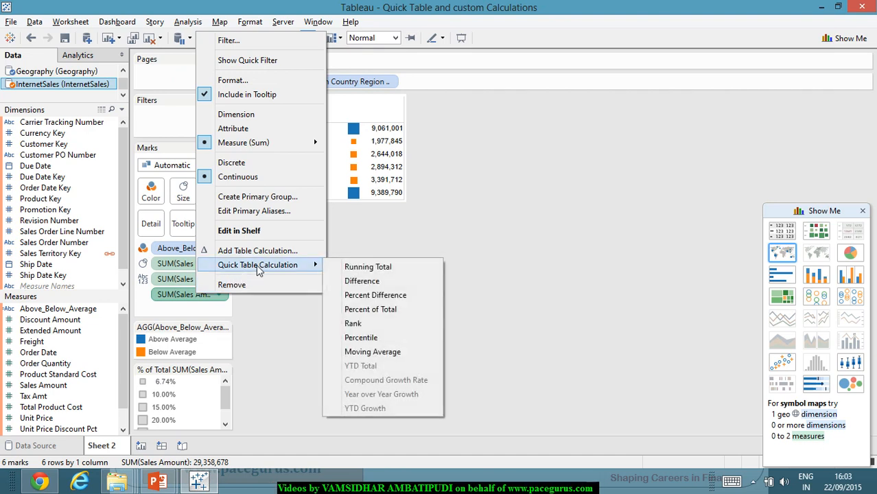
click(371, 311)
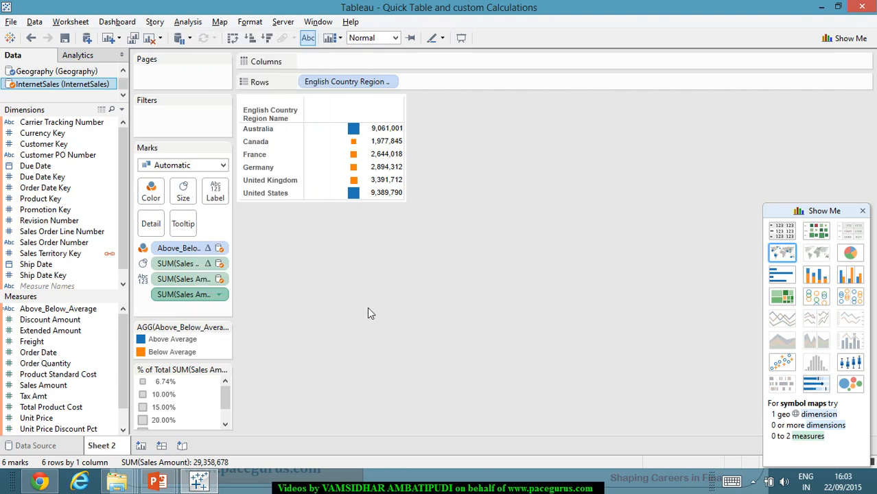
right_click(199, 279)
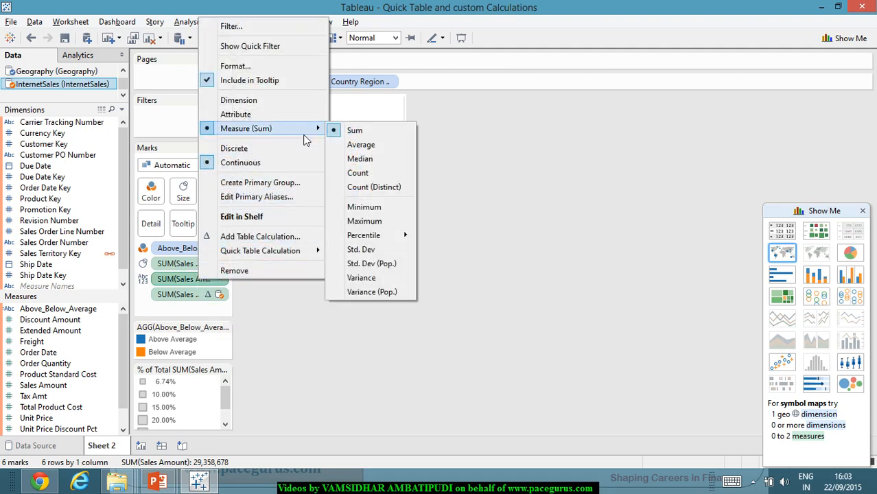
mouse_move(295, 251)
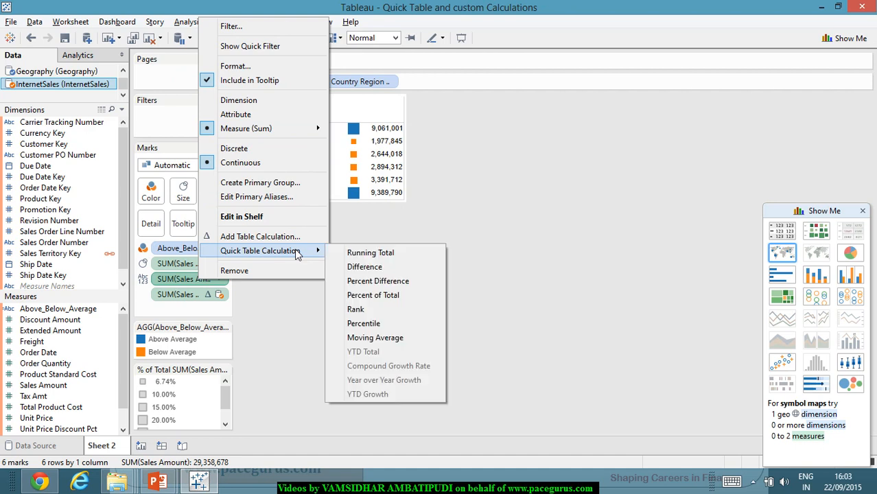
click(384, 297)
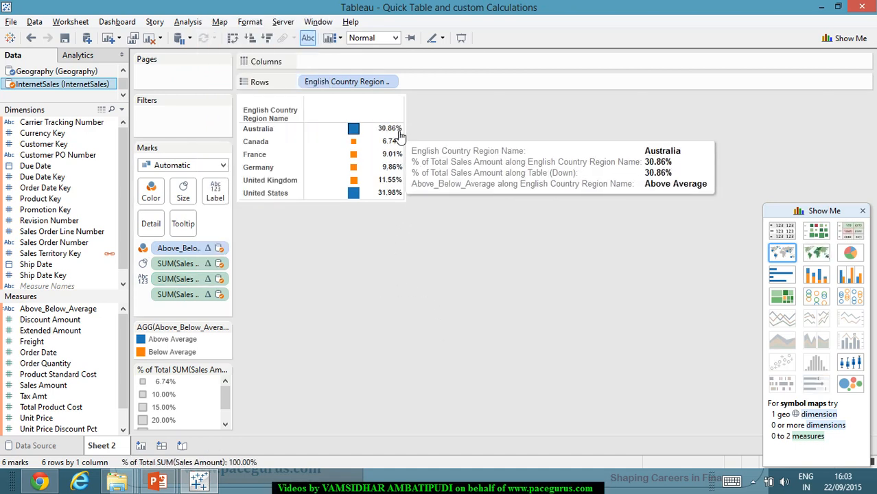
Inspect the details of individual countries and sort the countries in descending order
mouse_move(401, 164)
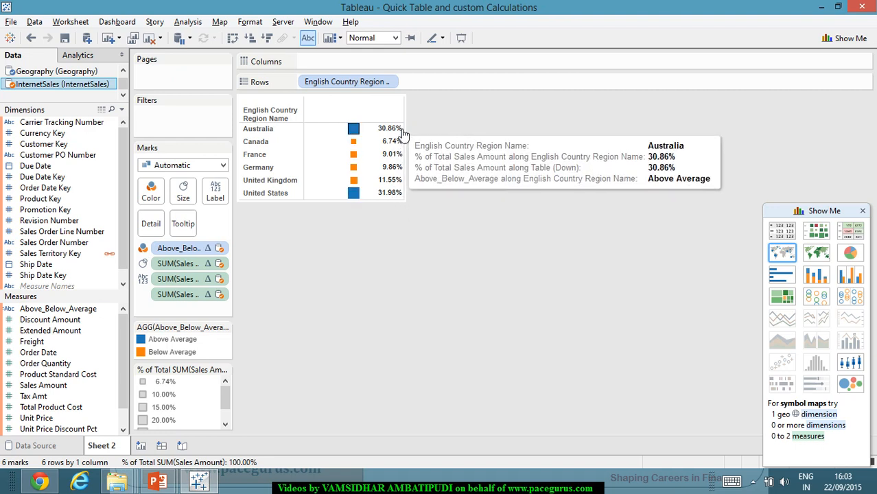
mouse_move(403, 189)
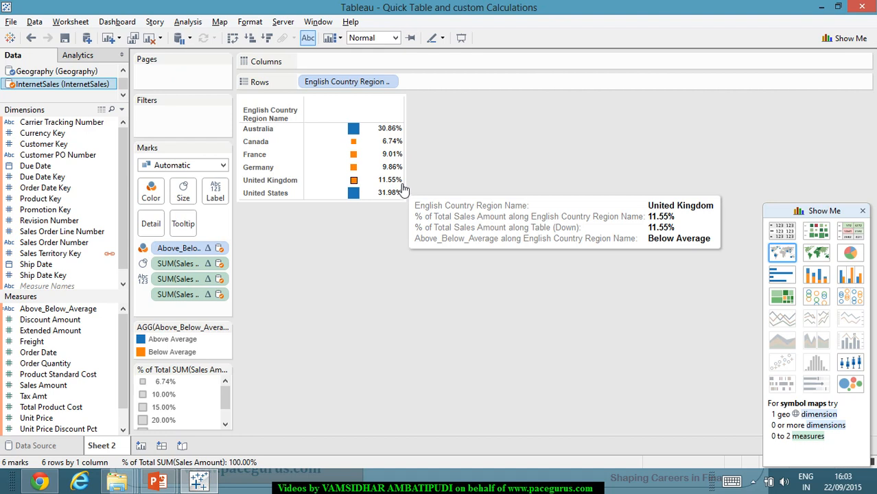
mouse_move(378, 143)
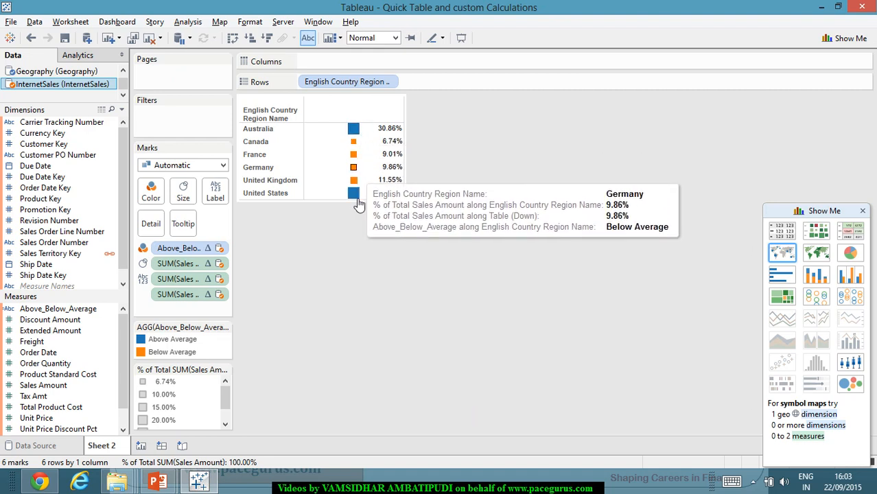
mouse_move(364, 197)
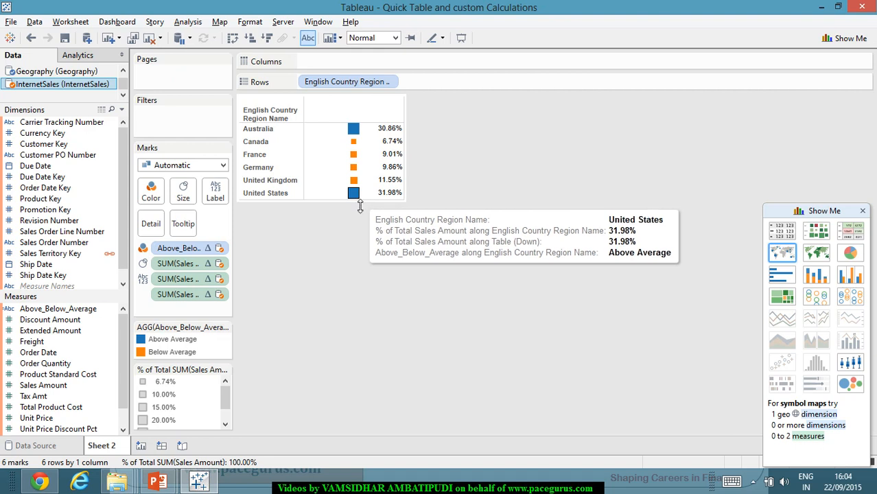
click(265, 41)
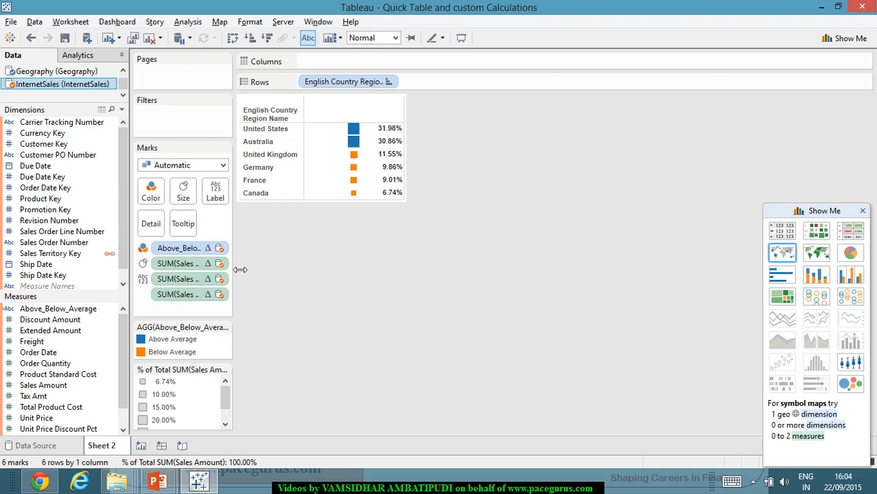
Change the mark type of the country heat map to Circle
mouse_move(355, 137)
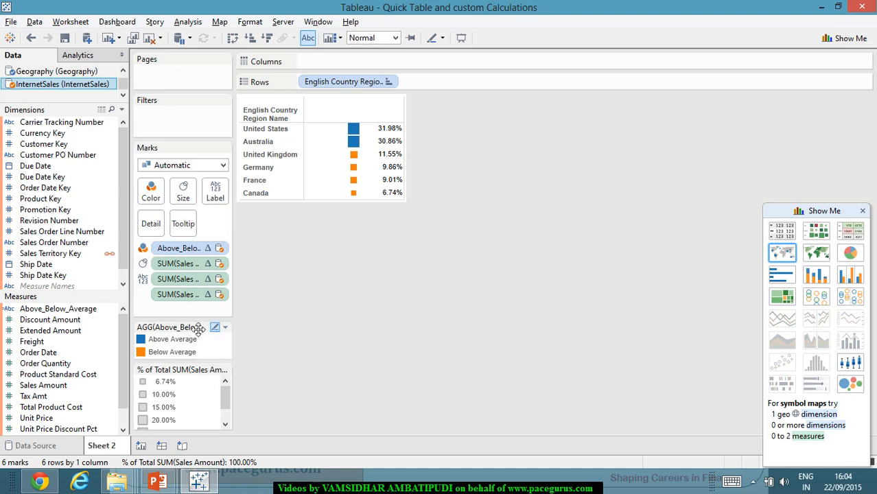
click(224, 268)
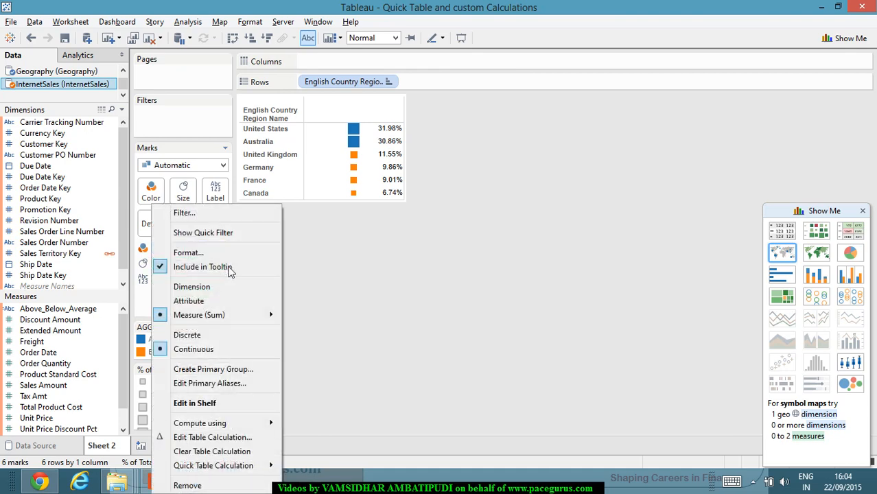
click(350, 267)
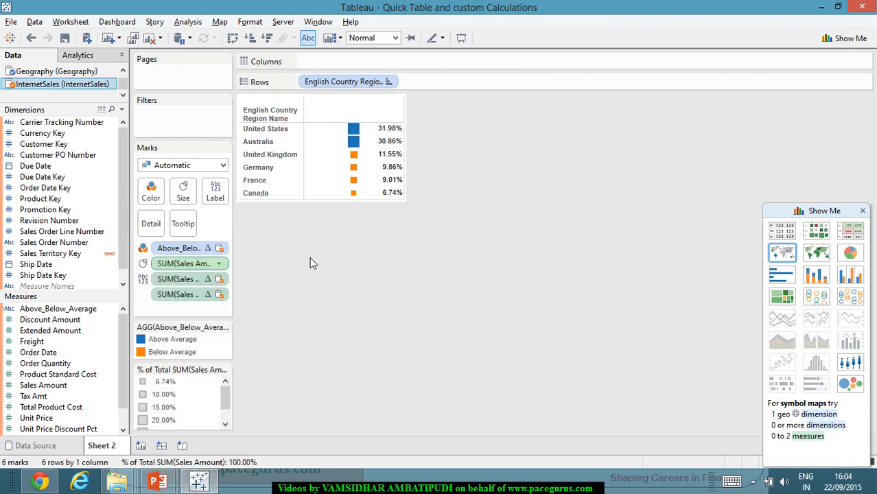
click(223, 165)
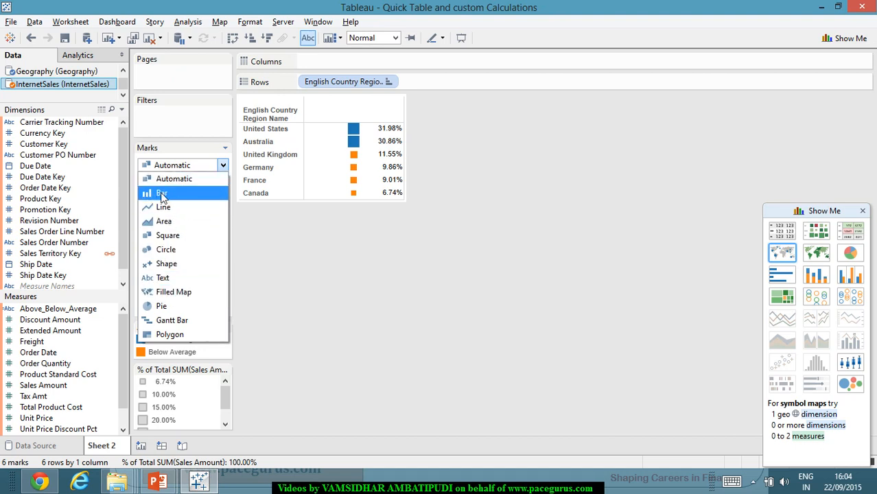
click(174, 250)
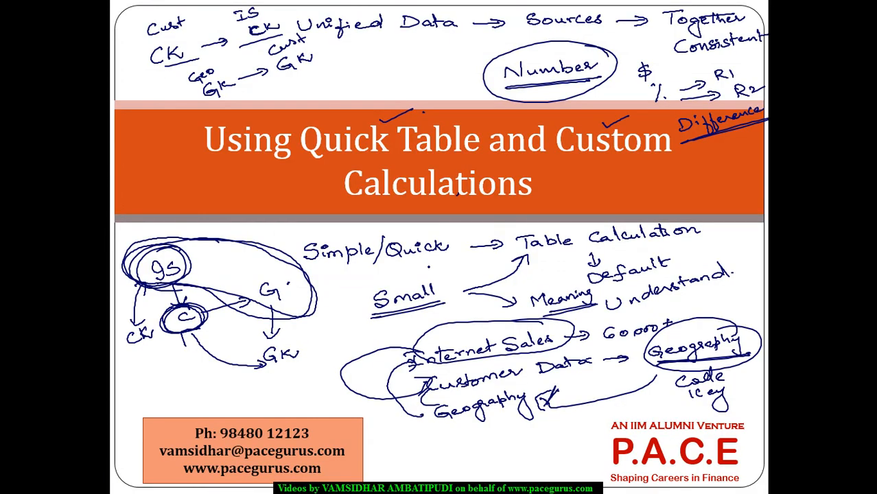
key(Right)
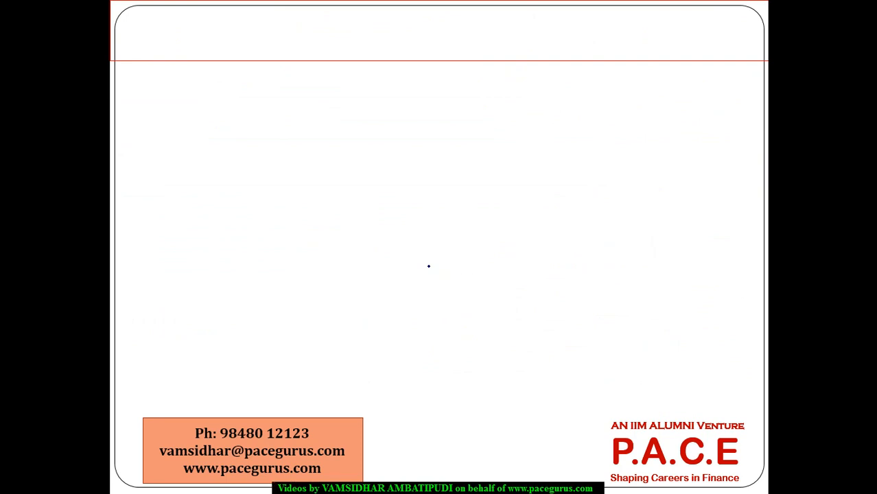
drag(319, 171, 321, 165)
mouse_move(183, 39)
mouse_down()
mouse_move(184, 62)
mouse_move(263, 61)
mouse_up()
drag(269, 55, 316, 59)
click(294, 50)
click(294, 59)
mouse_move(325, 53)
mouse_down()
mouse_move(346, 56)
mouse_move(350, 44)
mouse_move(382, 53)
mouse_up()
mouse_move(226, 74)
mouse_down()
mouse_move(374, 67)
mouse_move(366, 74)
mouse_up()
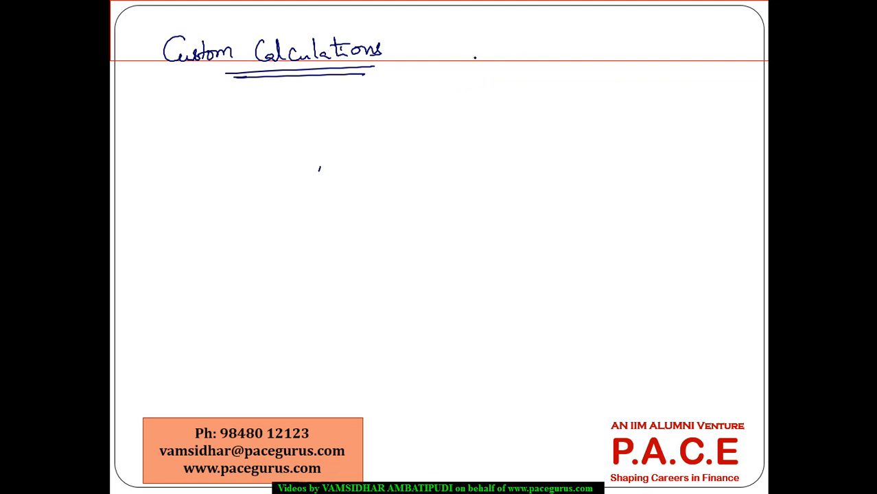
mouse_move(476, 39)
mouse_down()
mouse_move(488, 61)
mouse_move(569, 56)
mouse_up()
click(537, 59)
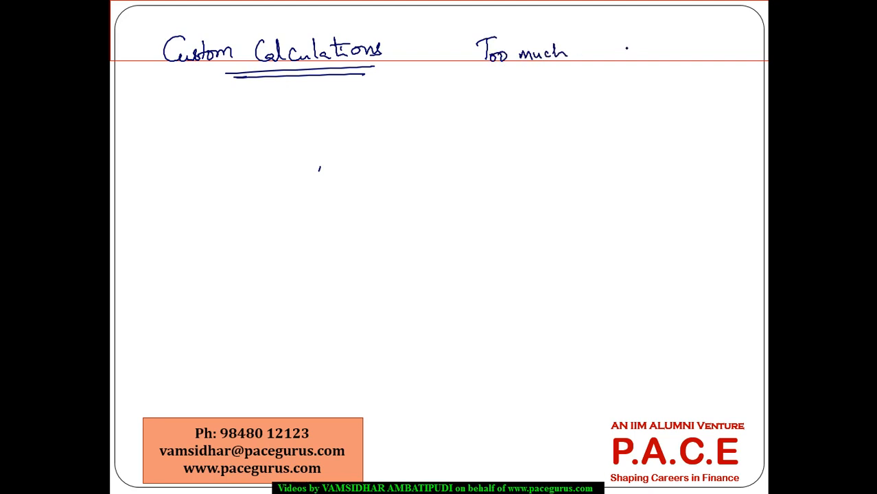
mouse_move(626, 59)
mouse_down()
mouse_move(638, 48)
mouse_move(642, 57)
mouse_up()
drag(617, 39, 645, 36)
mouse_move(639, 46)
mouse_down()
mouse_move(637, 55)
mouse_move(698, 56)
mouse_up()
click(675, 57)
click(676, 44)
drag(682, 49, 705, 56)
drag(711, 54, 719, 55)
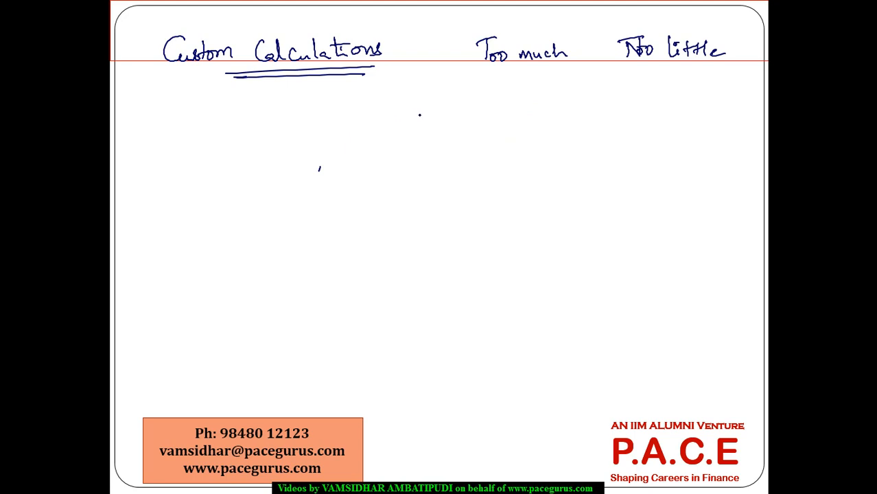
mouse_move(510, 100)
mouse_down()
mouse_move(509, 107)
mouse_move(526, 89)
mouse_move(537, 103)
mouse_move(571, 95)
mouse_move(548, 113)
mouse_move(633, 81)
mouse_move(648, 91)
mouse_move(697, 81)
mouse_up()
drag(616, 108, 710, 92)
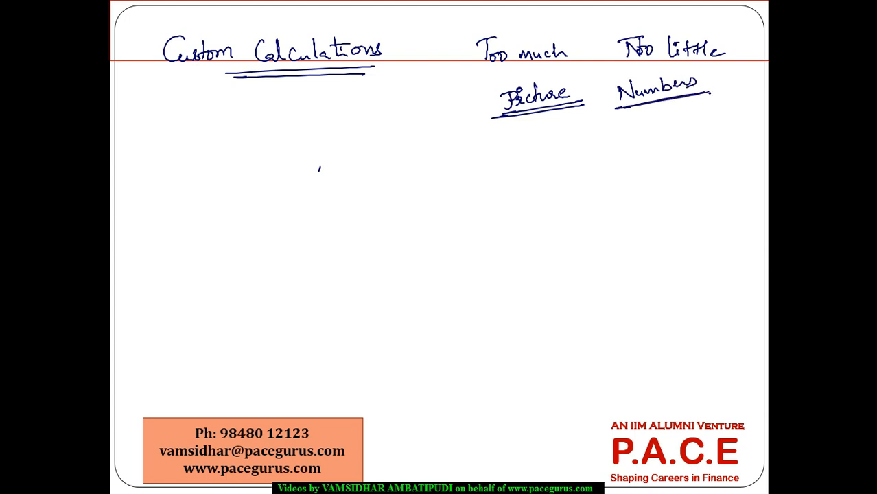
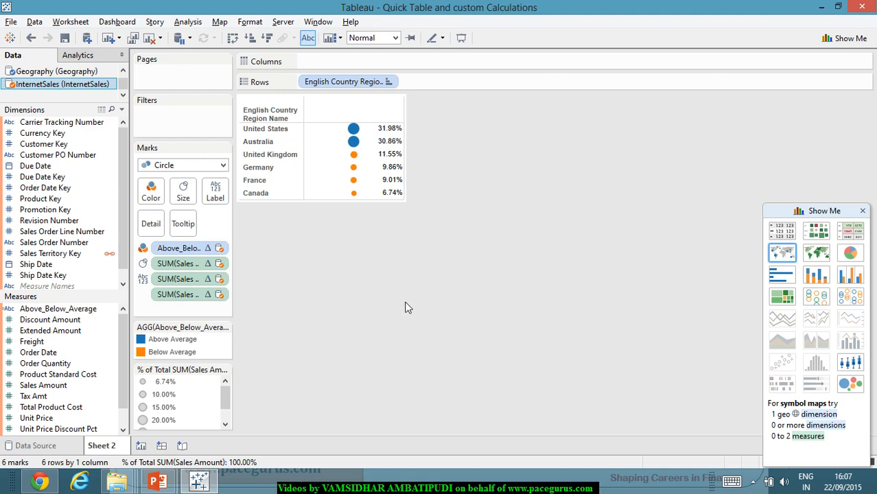
Create a calculated field named Rank from Sales Amount, replace its formula with INDEX(), save it and select it among the measures
right_click(61, 387)
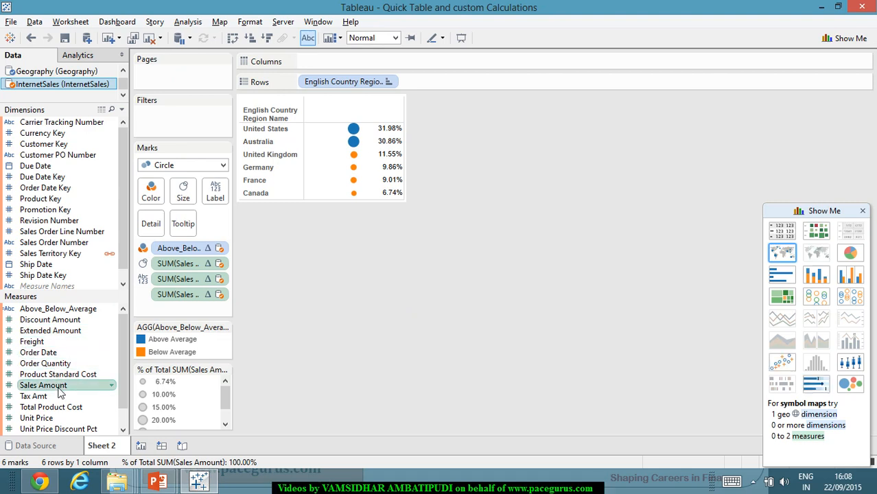
mouse_move(151, 237)
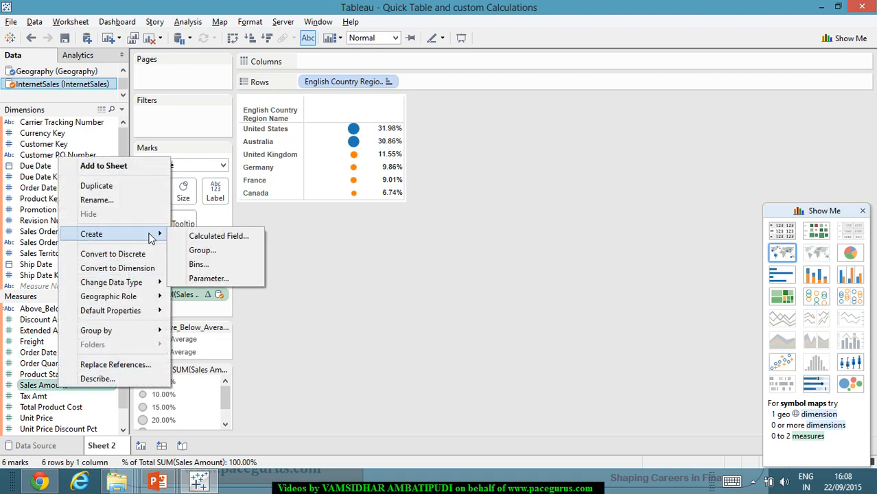
click(236, 239)
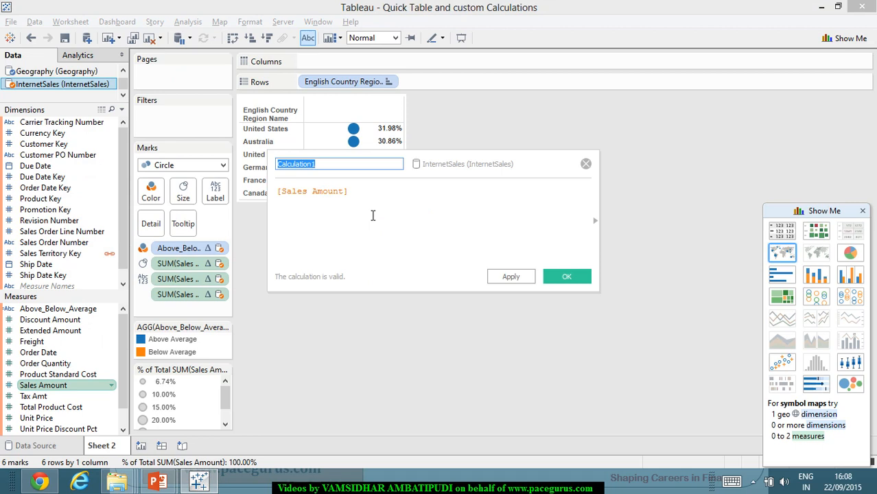
text(Rank)
key(Tab)
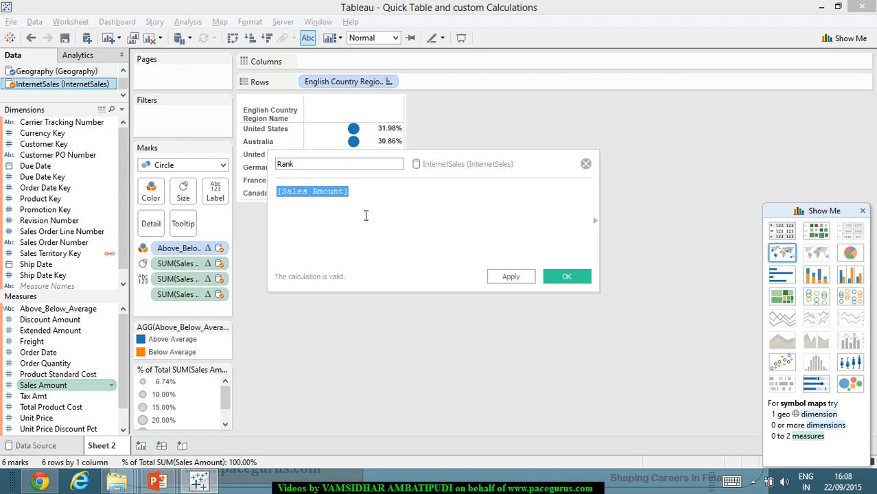
text(In)
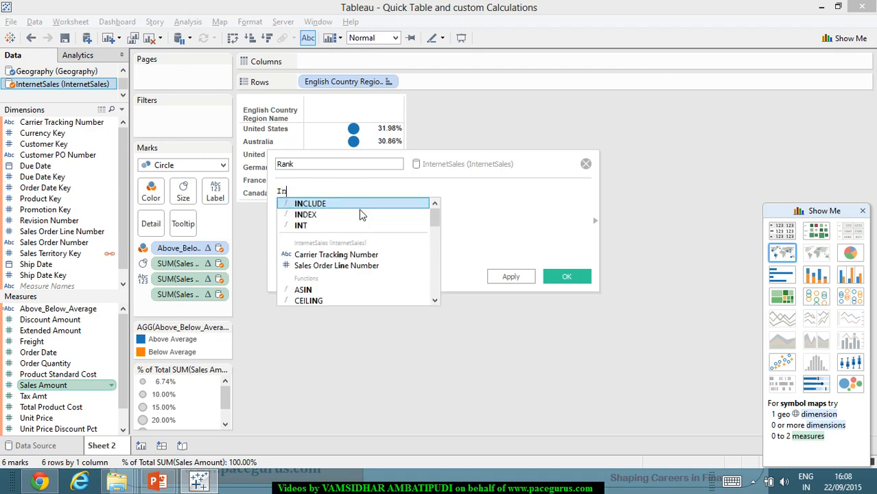
double_click(359, 215)
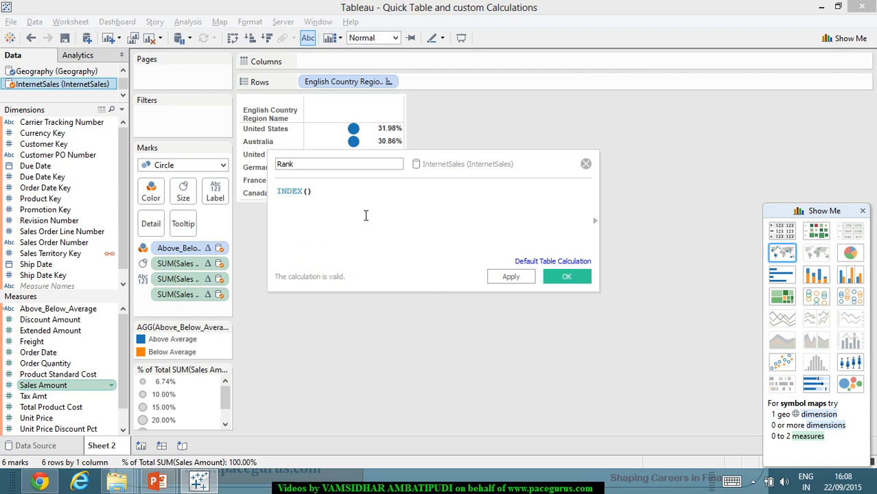
click(501, 277)
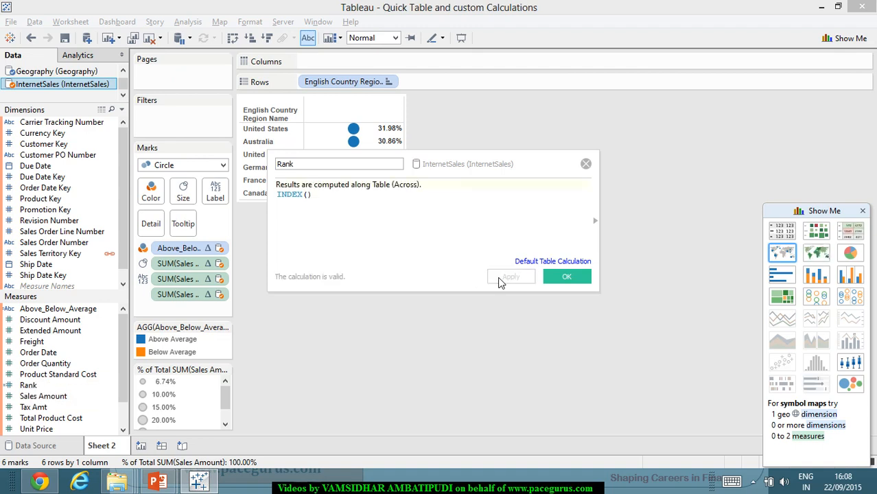
click(560, 279)
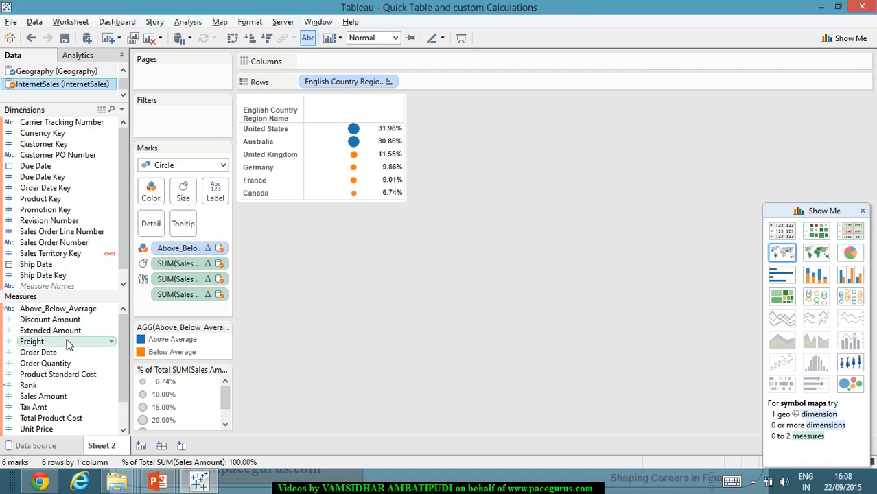
click(41, 387)
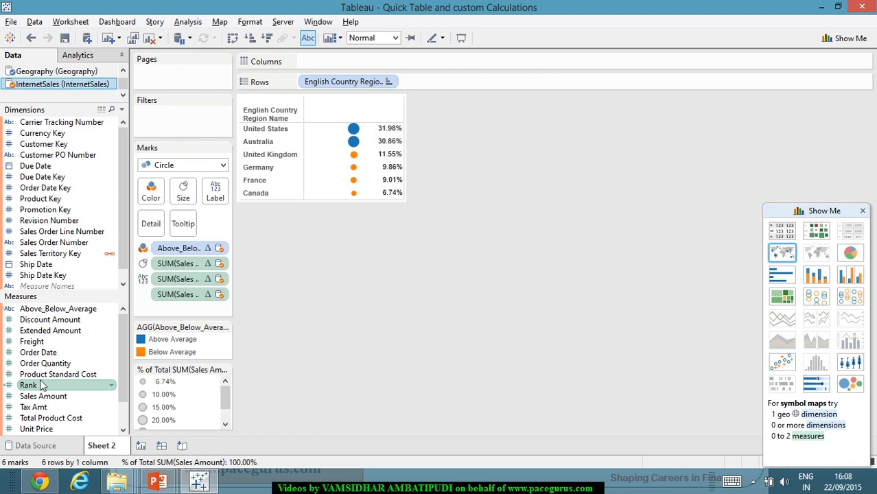
Combine Rank with the percent-of-total Sales Amount as measure values, then remove Rank from the columns and Measure Names from the rows
ctrl+click(98, 365)
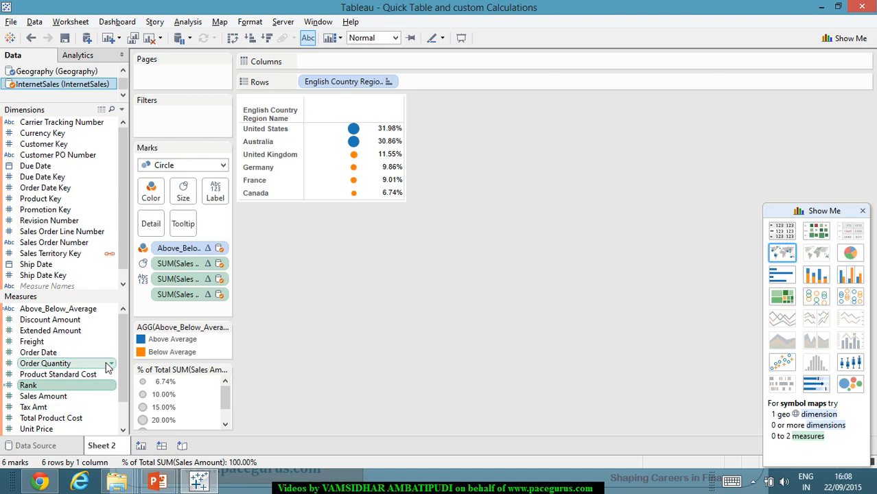
drag(46, 390, 412, 63)
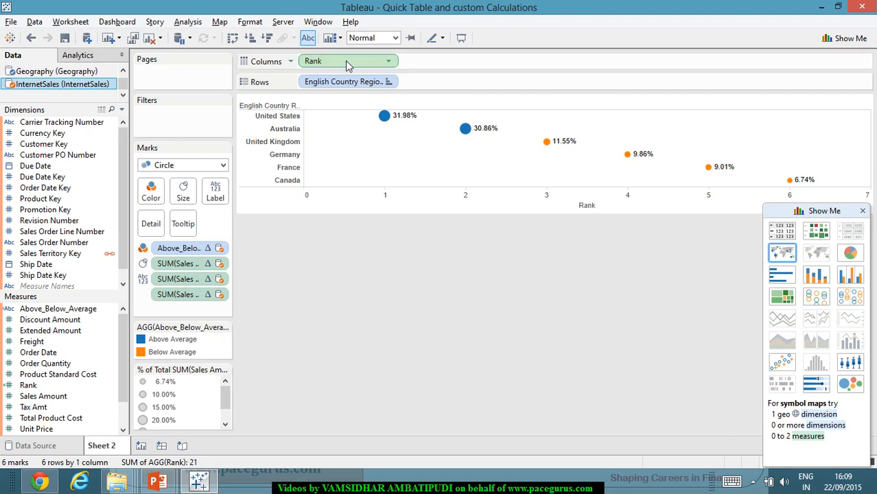
drag(345, 60, 457, 165)
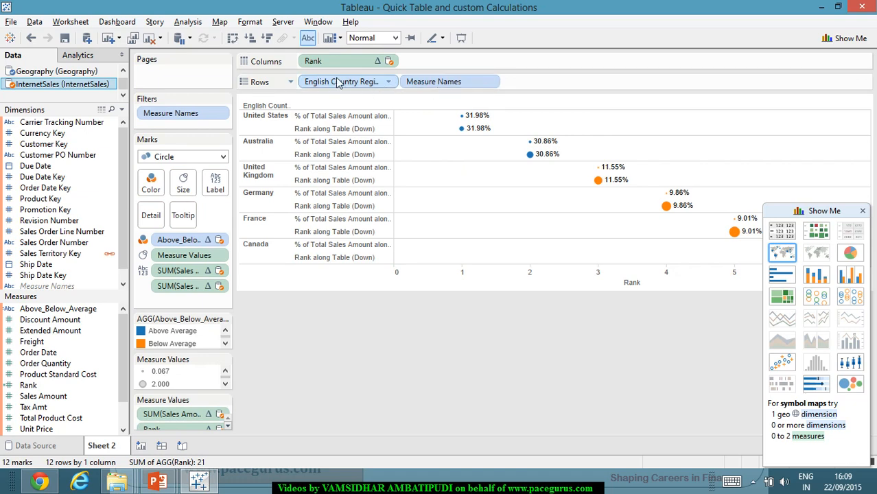
drag(342, 62, 81, 206)
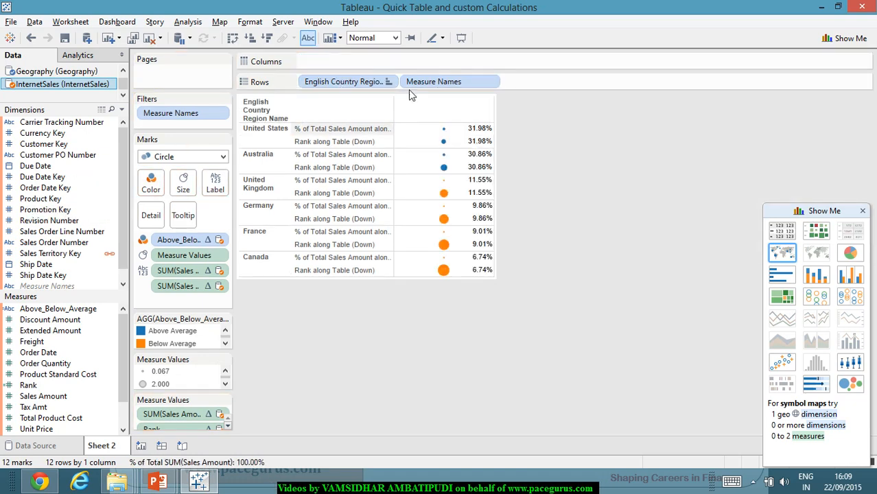
drag(457, 82, 81, 206)
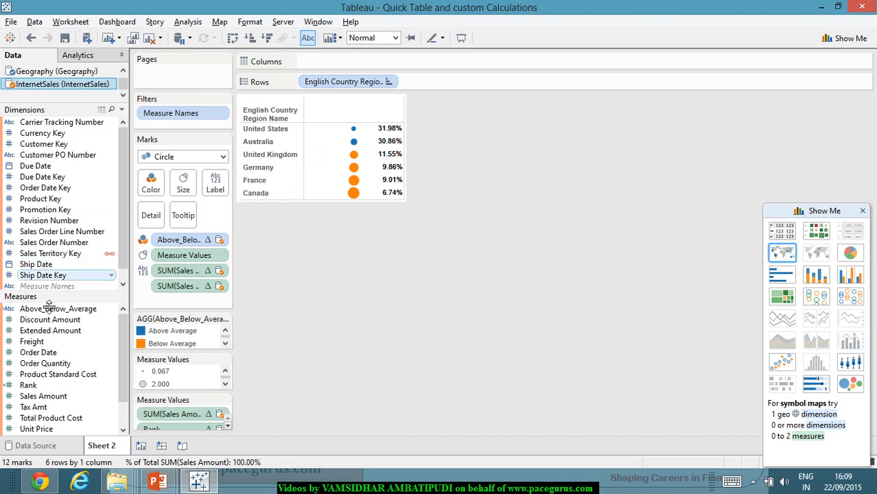
drag(48, 385, 433, 233)
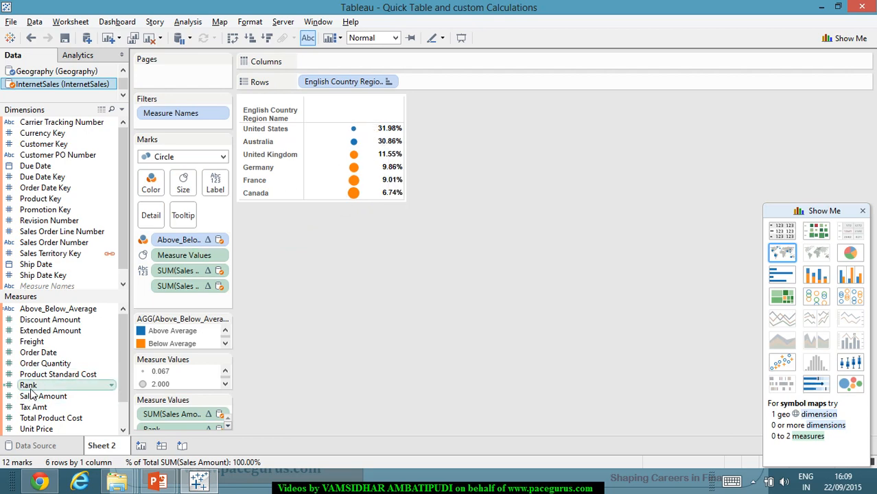
drag(31, 385, 375, 138)
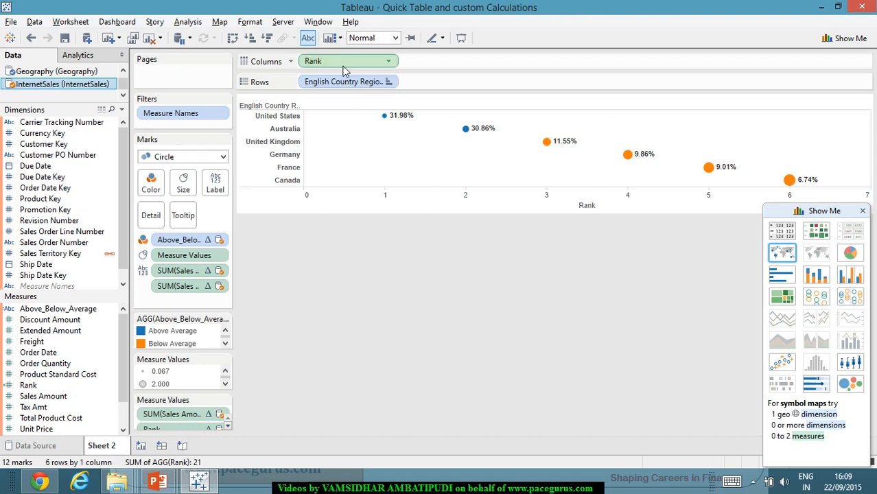
drag(345, 63, 14, 332)
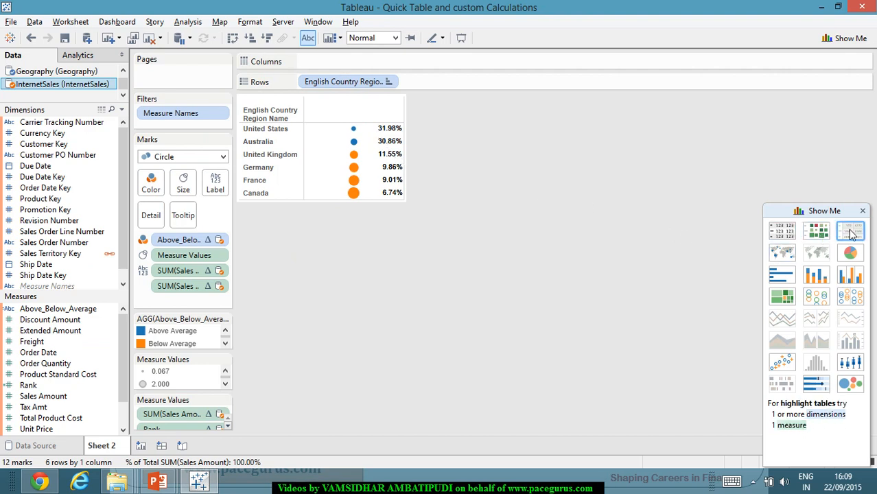
Change the view to a text table of percent-of-total Sales Amount and Rank by country
click(782, 231)
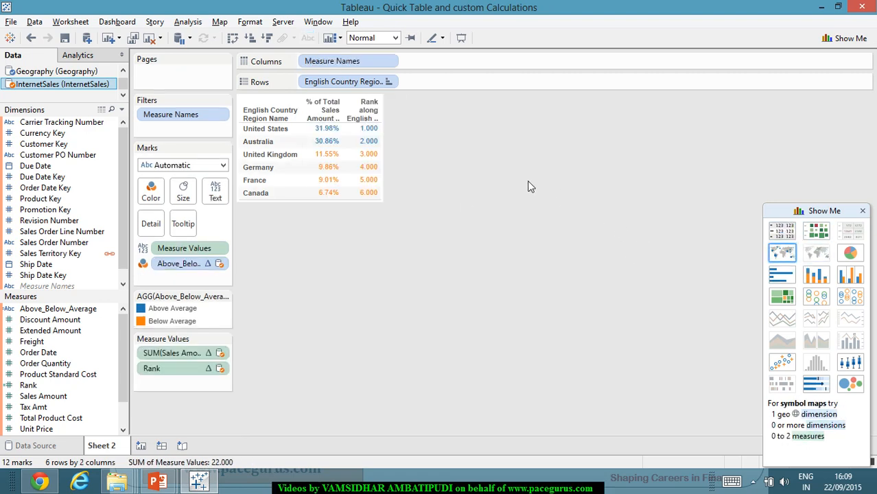
mouse_move(377, 131)
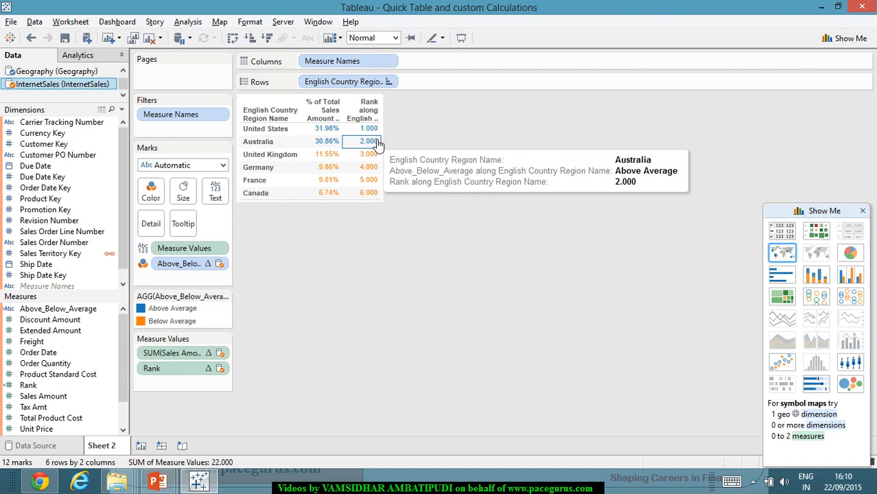
Set the default number format of the Rank measure to Number (Custom) with 0 decimal places
right_click(28, 386)
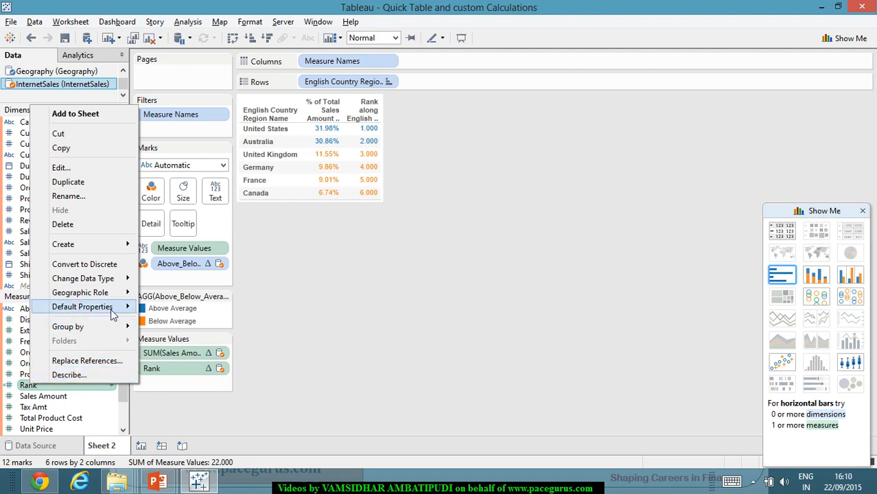
mouse_move(114, 309)
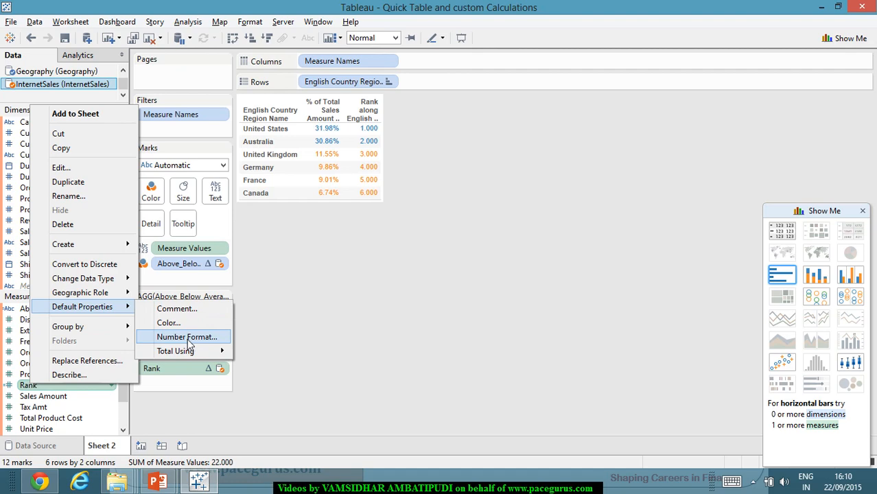
click(188, 338)
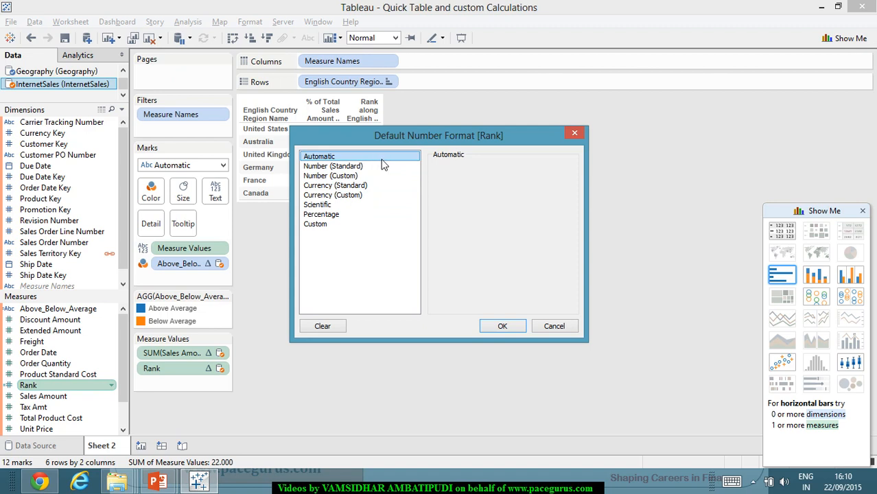
click(336, 176)
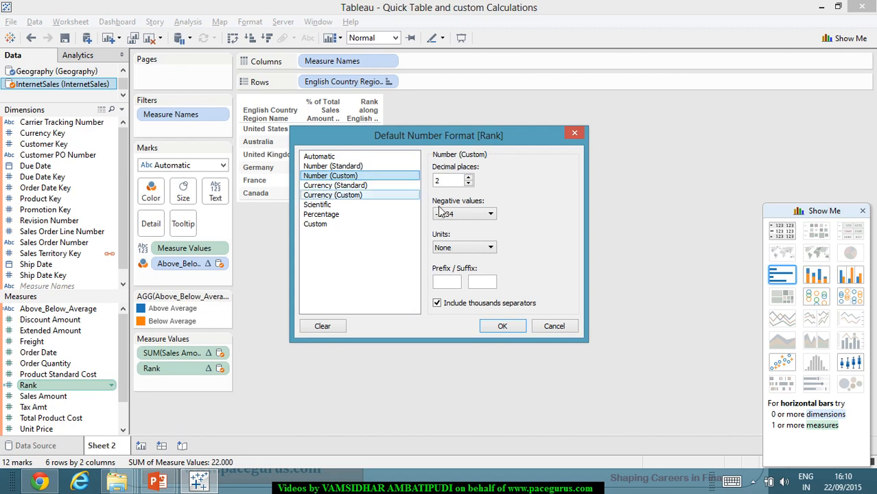
click(469, 183)
click(468, 183)
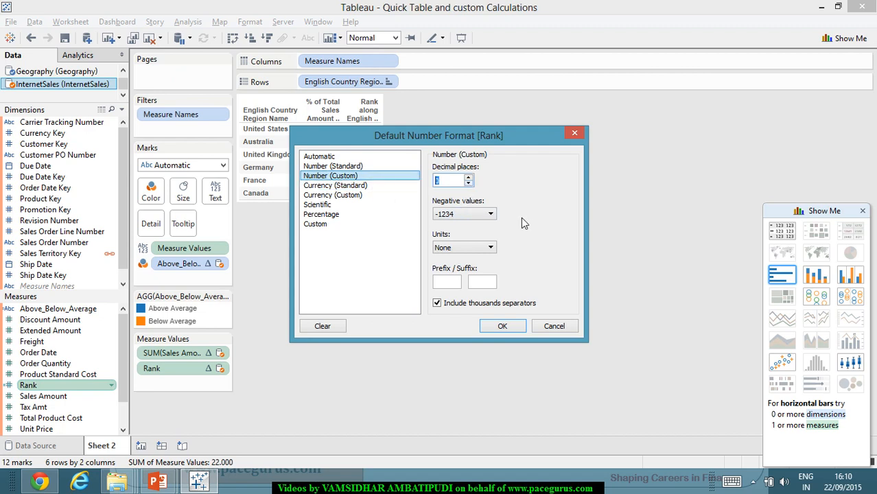
click(502, 323)
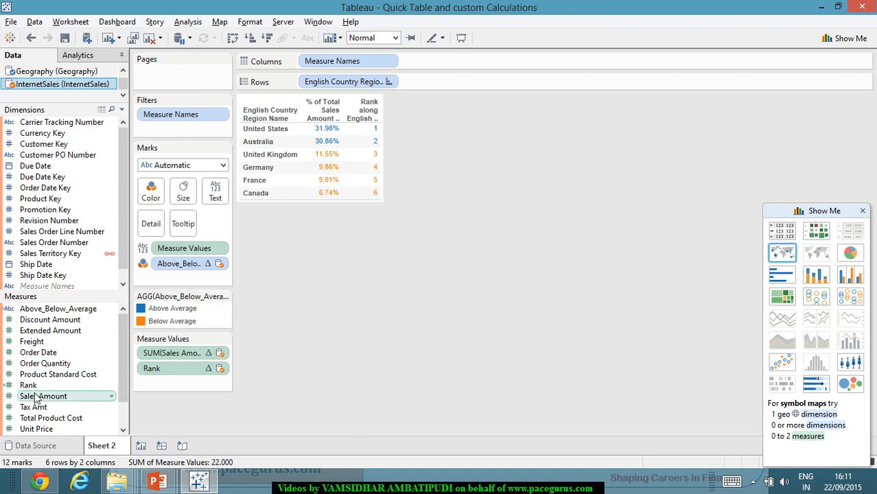
Filter the table by Rank to the range of values from 1 to 3
drag(30, 386, 186, 135)
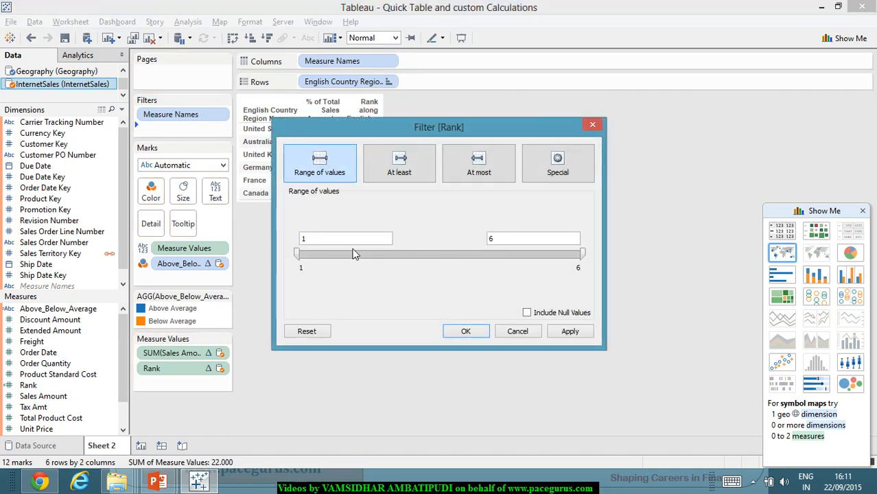
click(510, 245)
double_click(491, 238)
text(3)
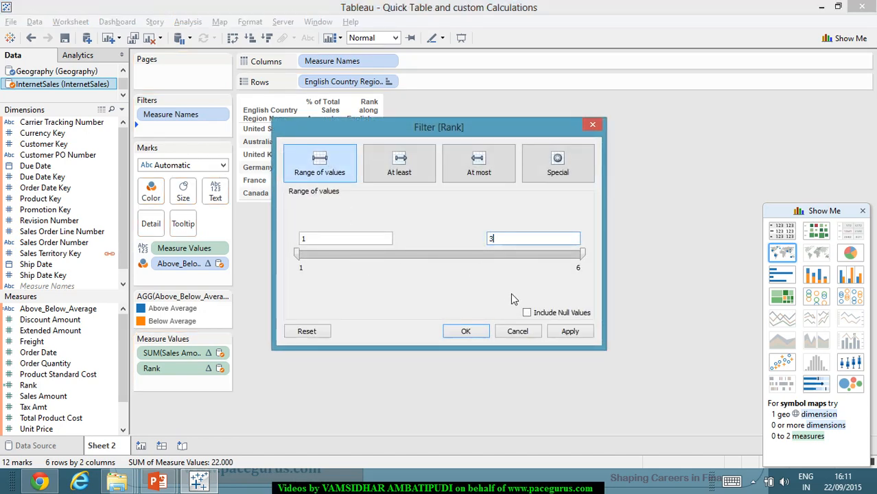
click(565, 332)
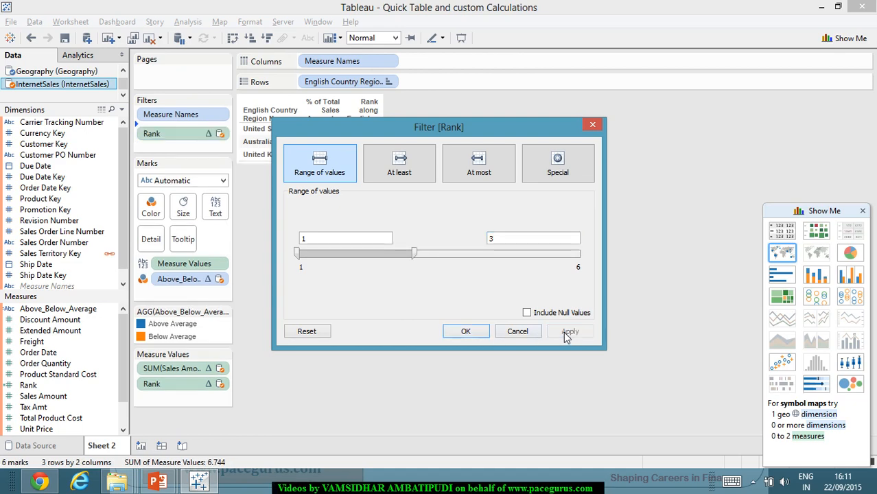
click(464, 332)
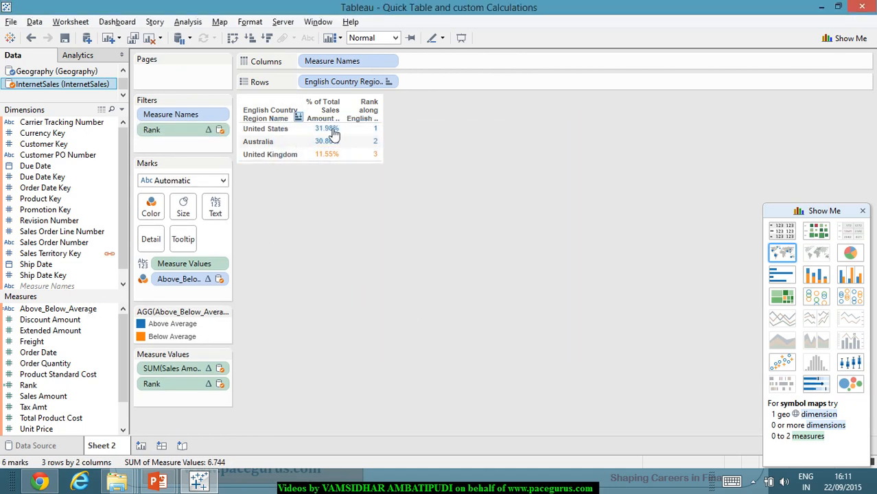